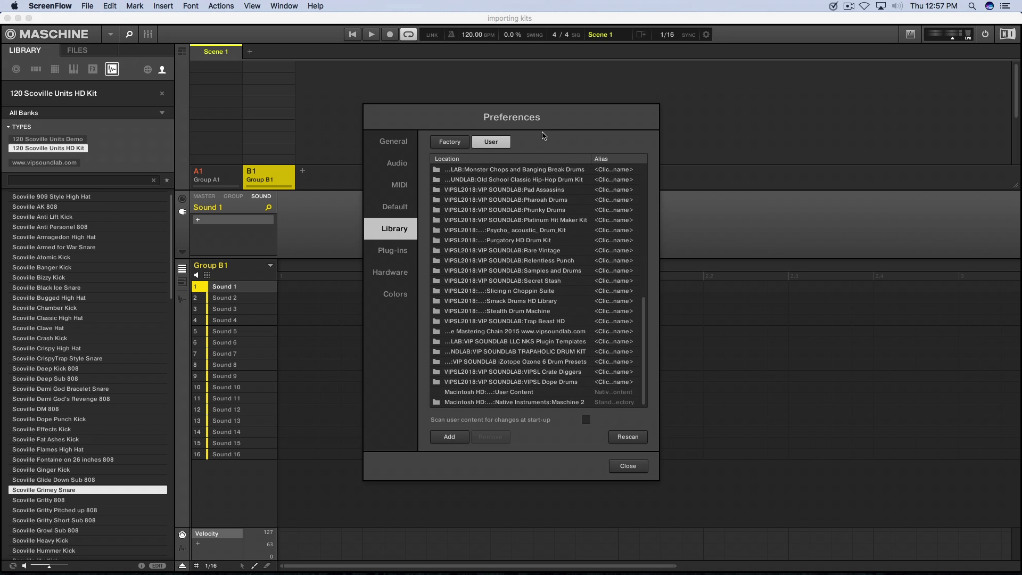
Review the user library folder locations in Preferences and close the dialog
left_click(544, 136)
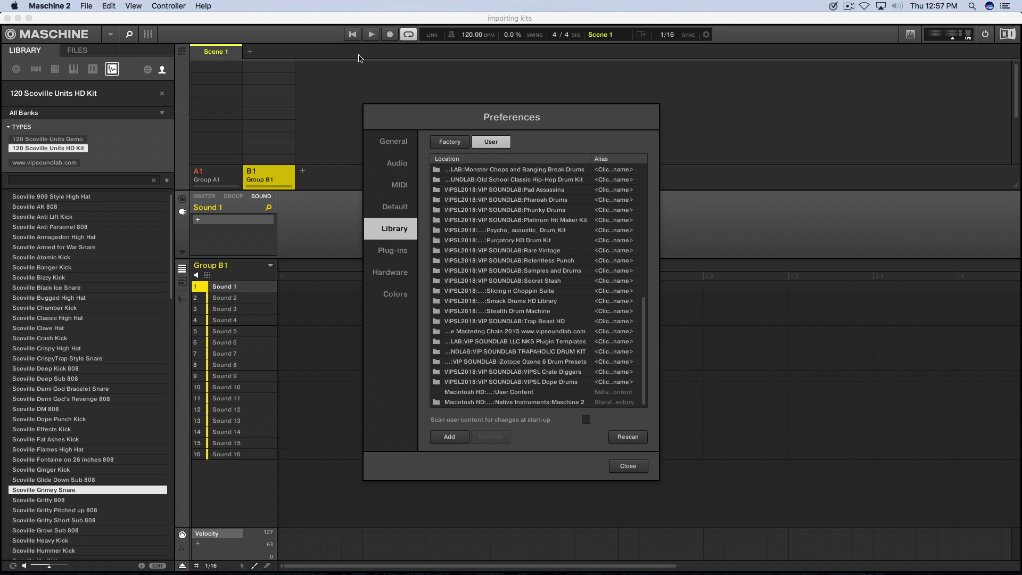
left_click_drag(500, 118, 473, 97)
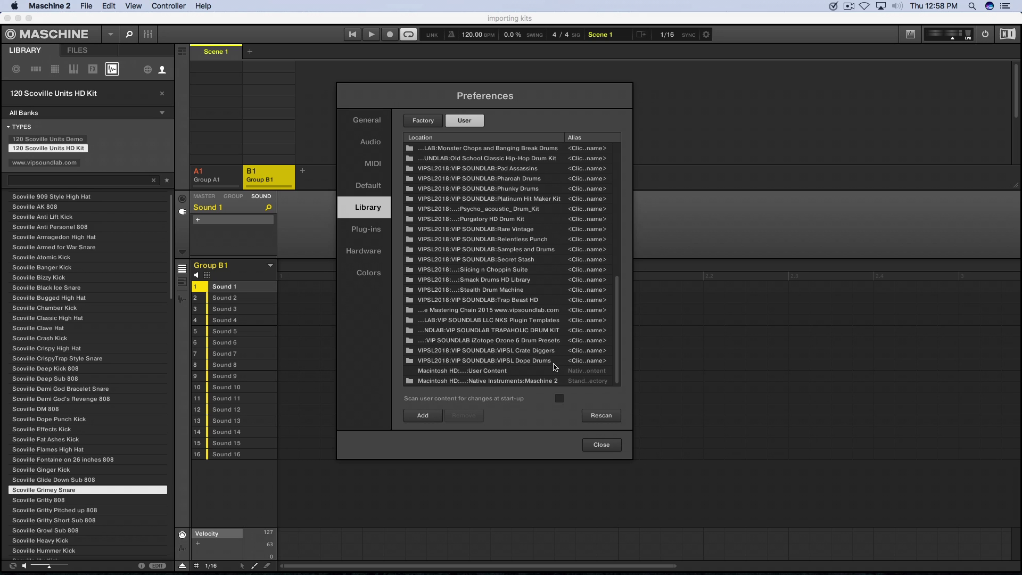
left_click(549, 340)
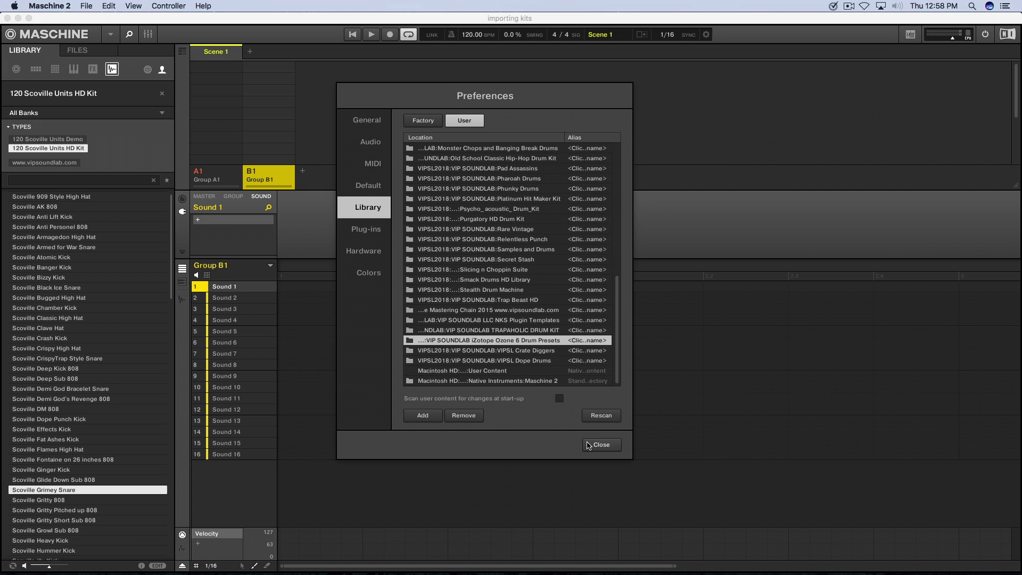
left_click(589, 445)
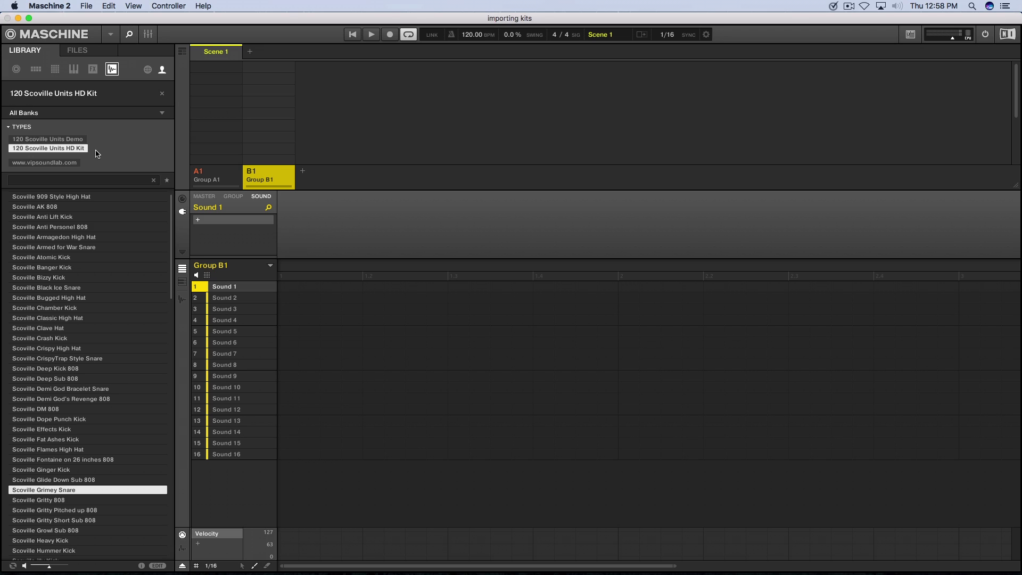
Clear the current product filter and reopen the 120 Scoville Units HD Kit from the product overview
left_click(75, 164)
left_click(75, 164)
left_click(162, 93)
left_click(70, 95)
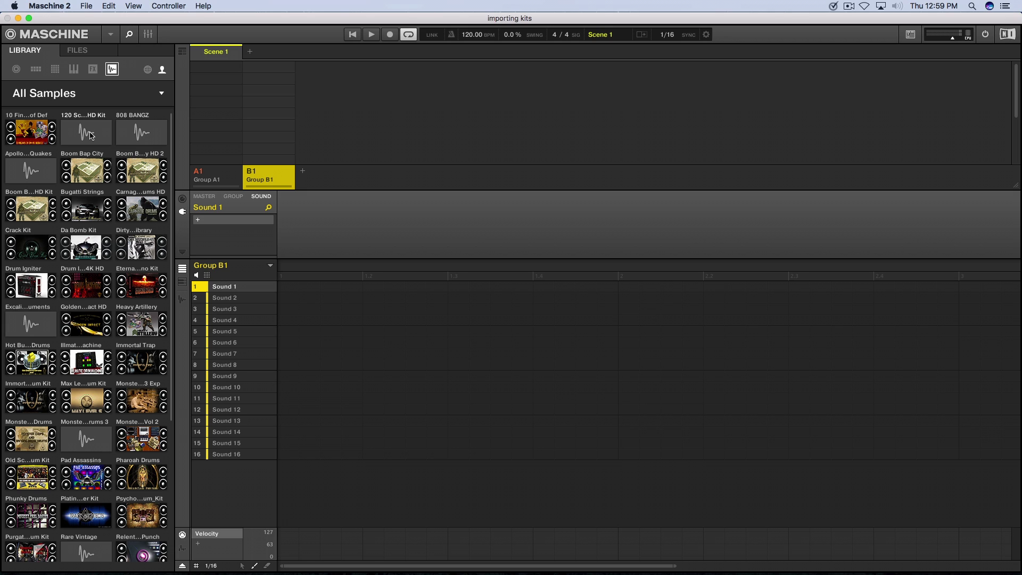
left_click(90, 135)
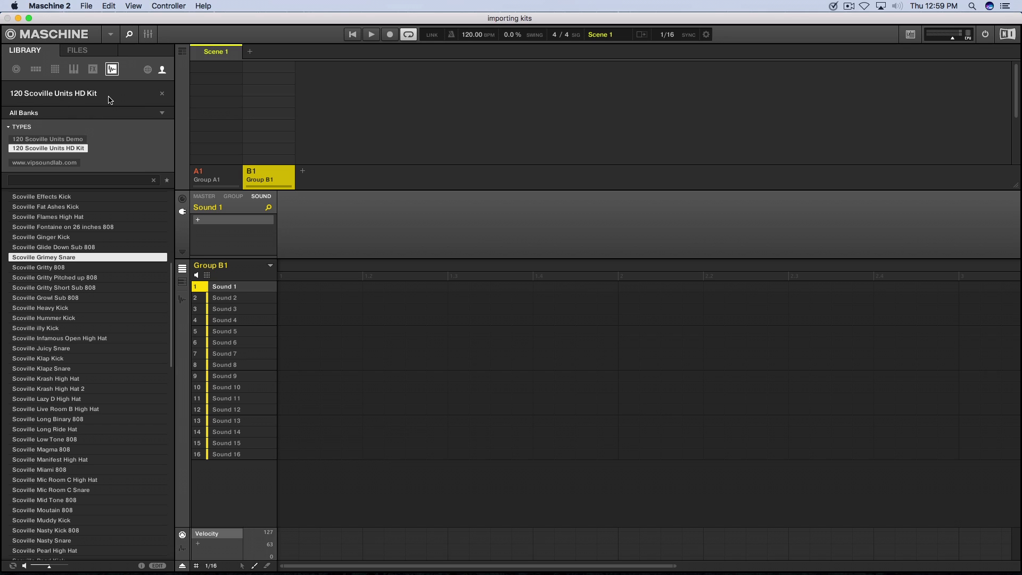
View the Drum Ignition 4K HD product's samples from the product overview and clear that product filter
left_click(162, 94)
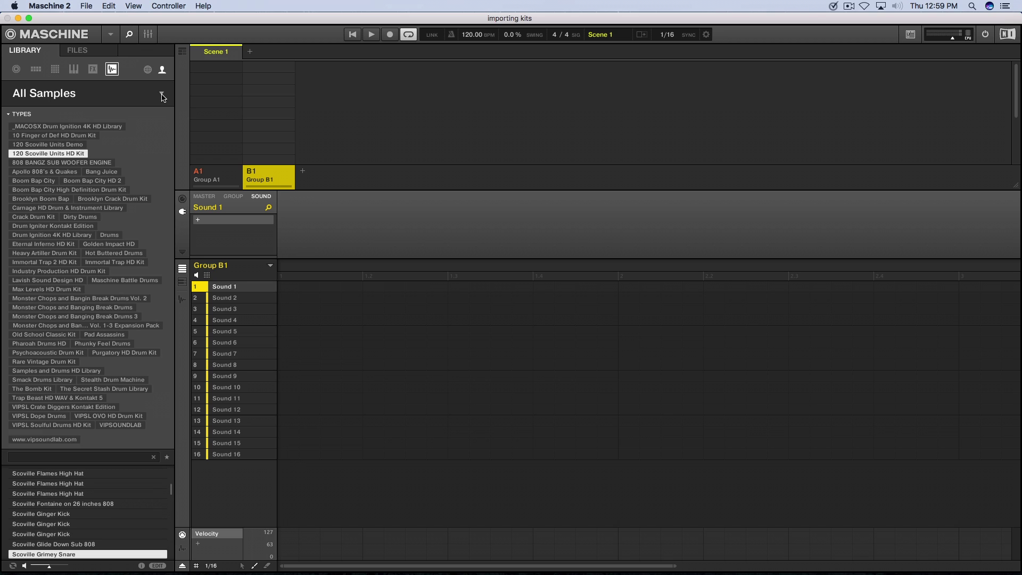
left_click(73, 100)
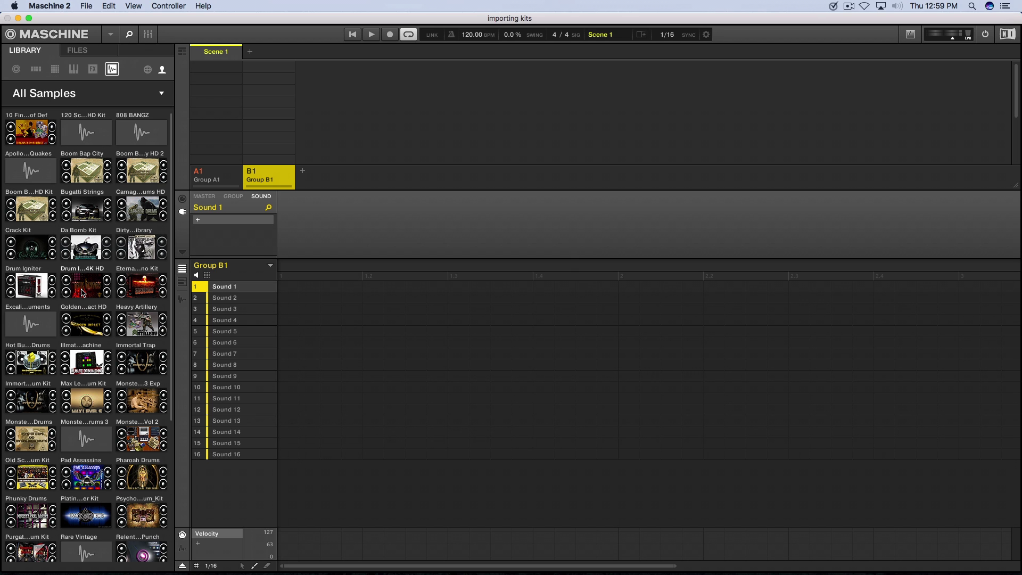
left_click(82, 292)
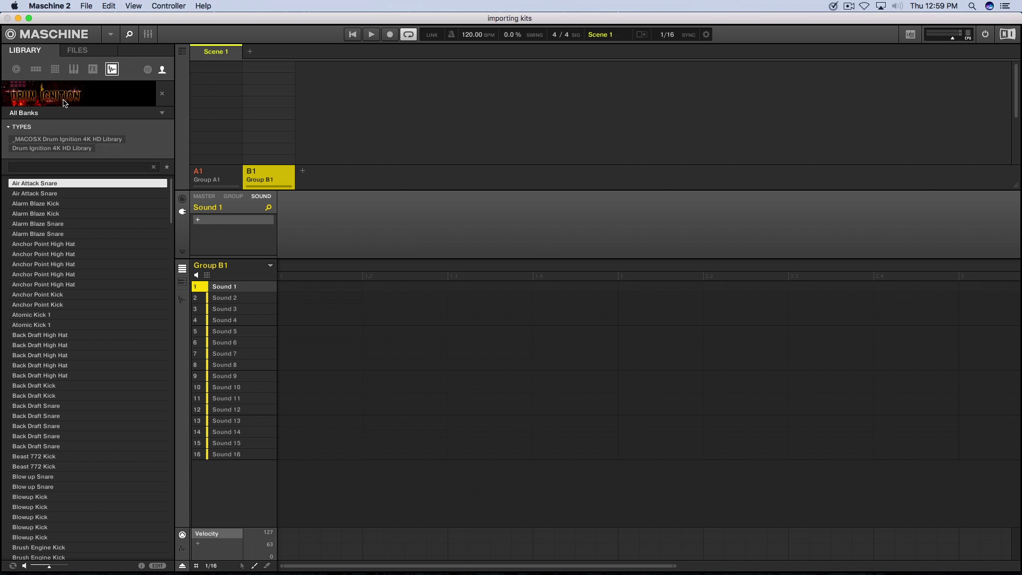
left_click(161, 94)
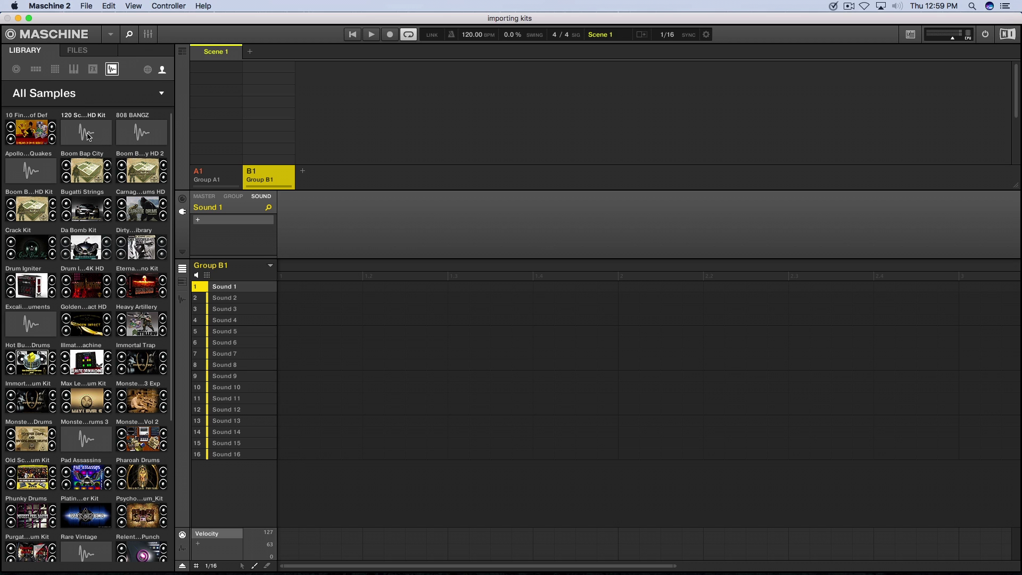
Choose the 120 Scoville Units HD Kit product and filter its samples by the 120 Scoville Units HD Kit type
left_click(89, 136)
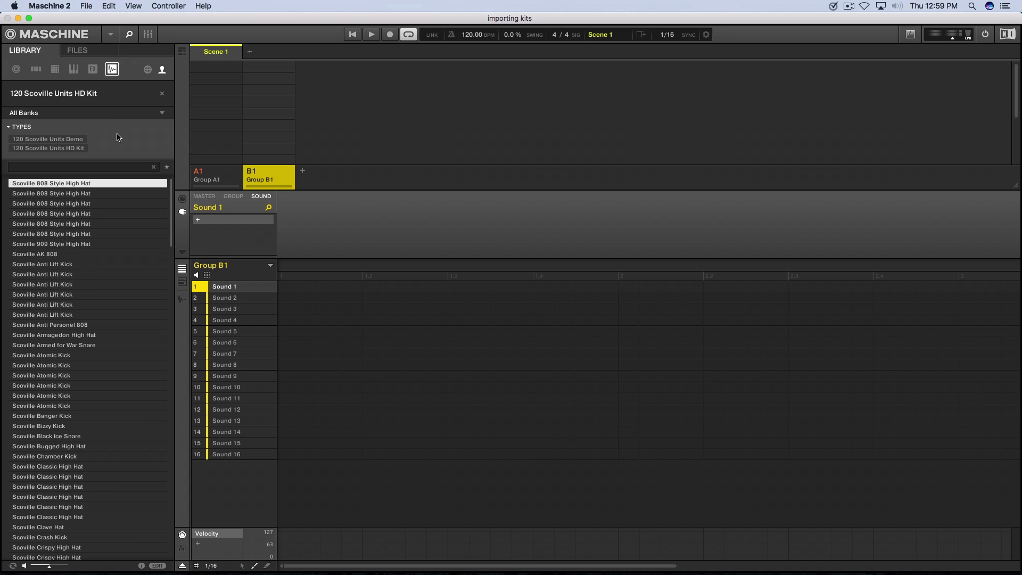
left_click(62, 150)
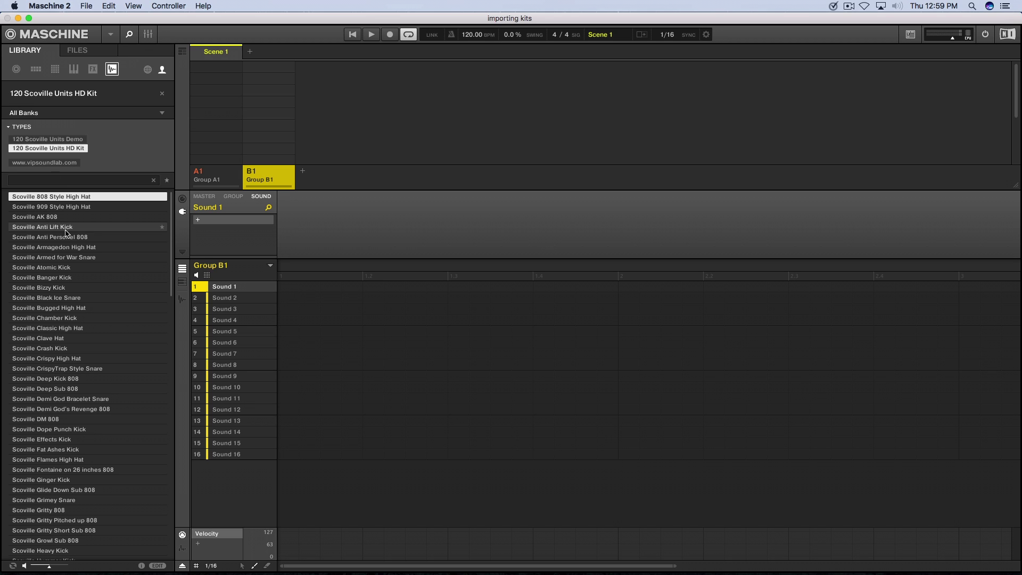
scroll(71, 237, "down", 10)
scroll(71, 237, "up", 5)
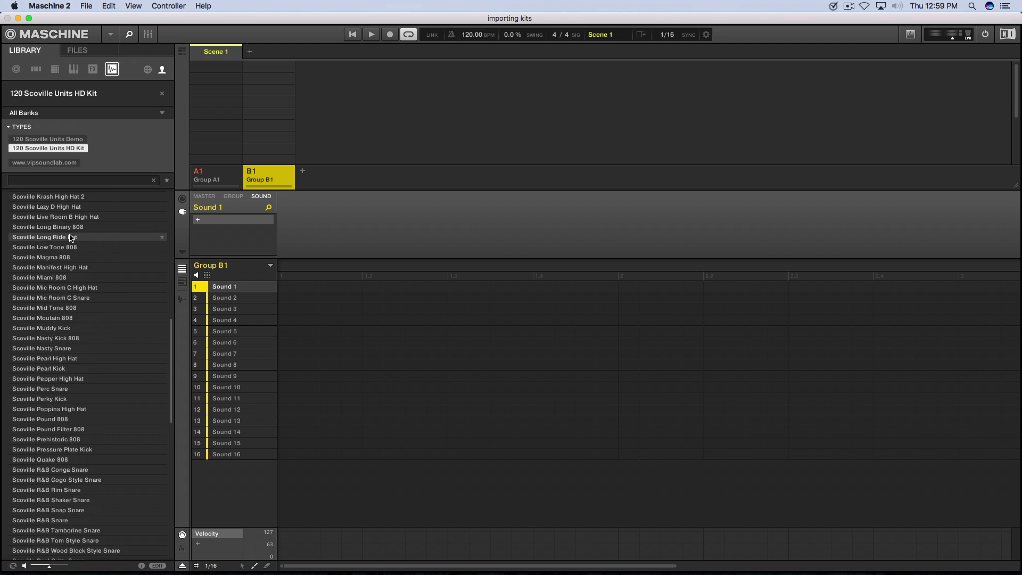
scroll(71, 237, "up", 7)
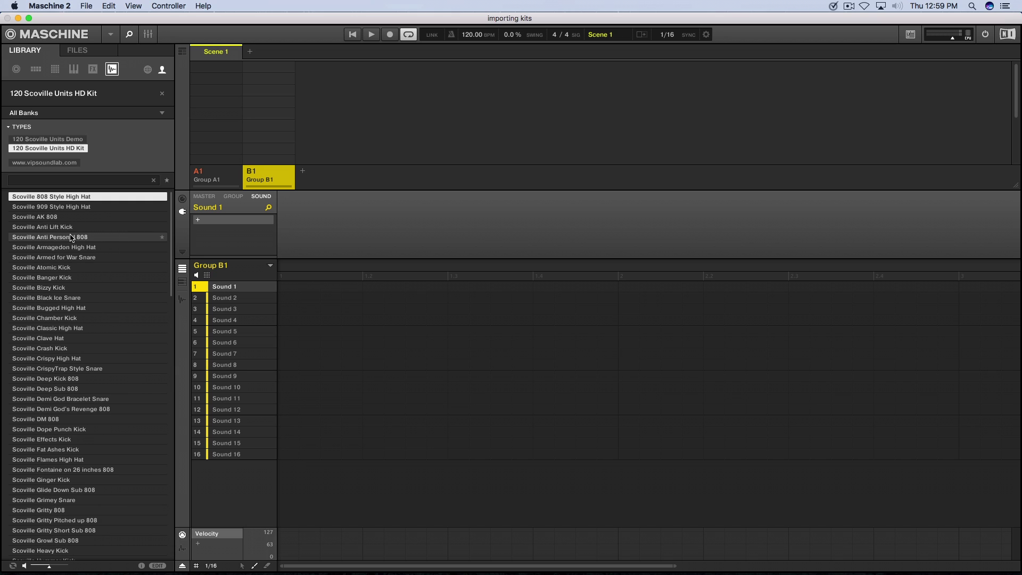
Audition the kit's samples one after another from Scoville Anti Lift Kick down to Scoville Crispy High Hat
left_click(68, 229)
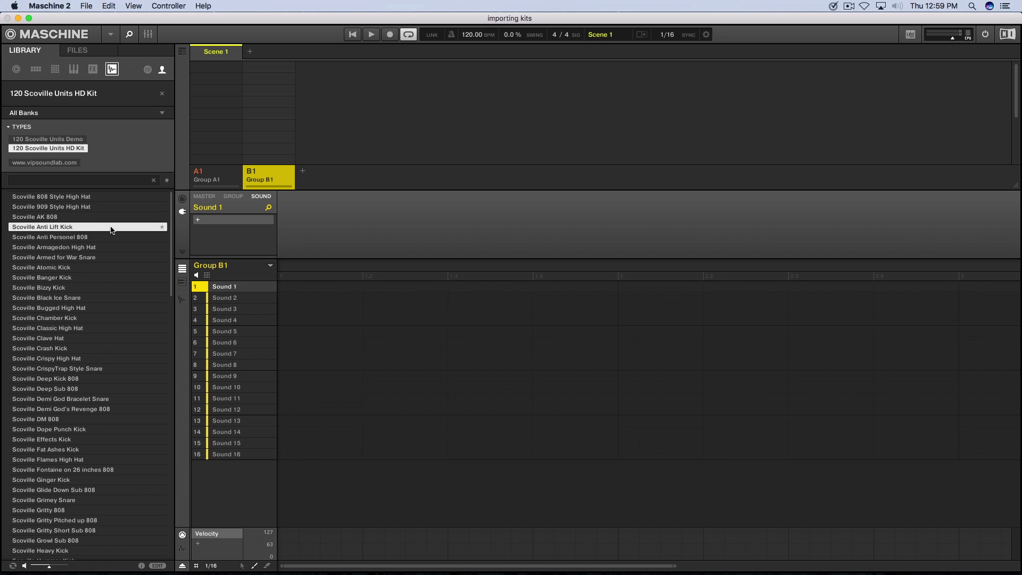
key("Down")
key("Down")
key("Down")
key("Down")
key("Down")
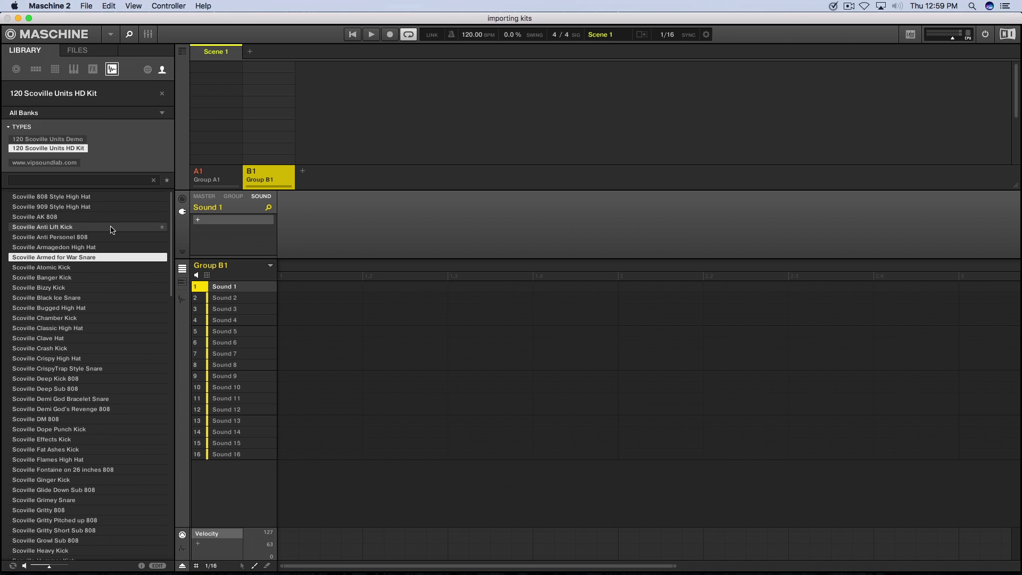
key("Down")
key("Down")
key("Down")
key("Down")
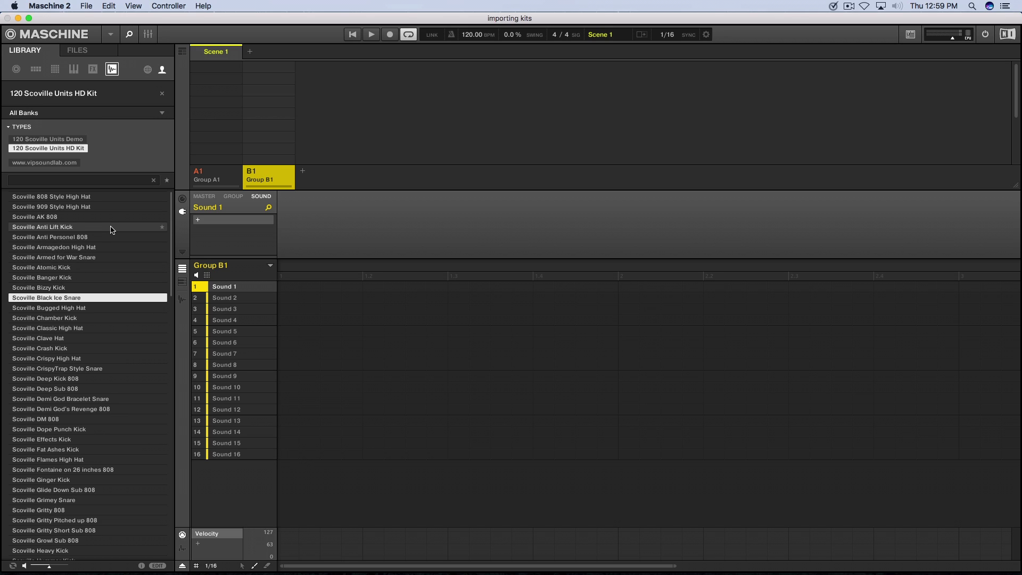
key("Down")
key("Down")
key("Down")
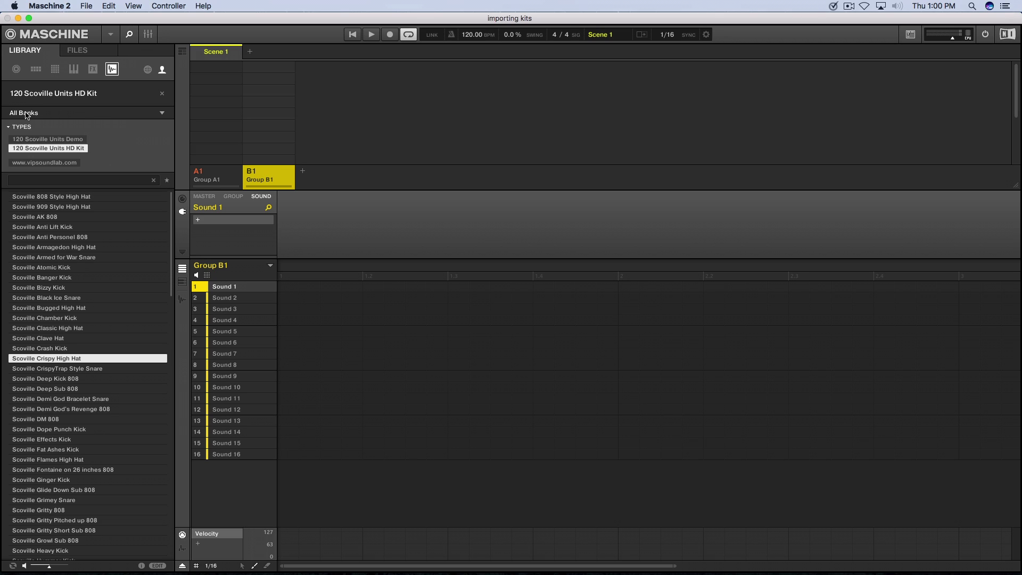
Select all samples in the 30 Scoville 808's bank and show their tags in an enlarged tag editor
left_click(163, 113)
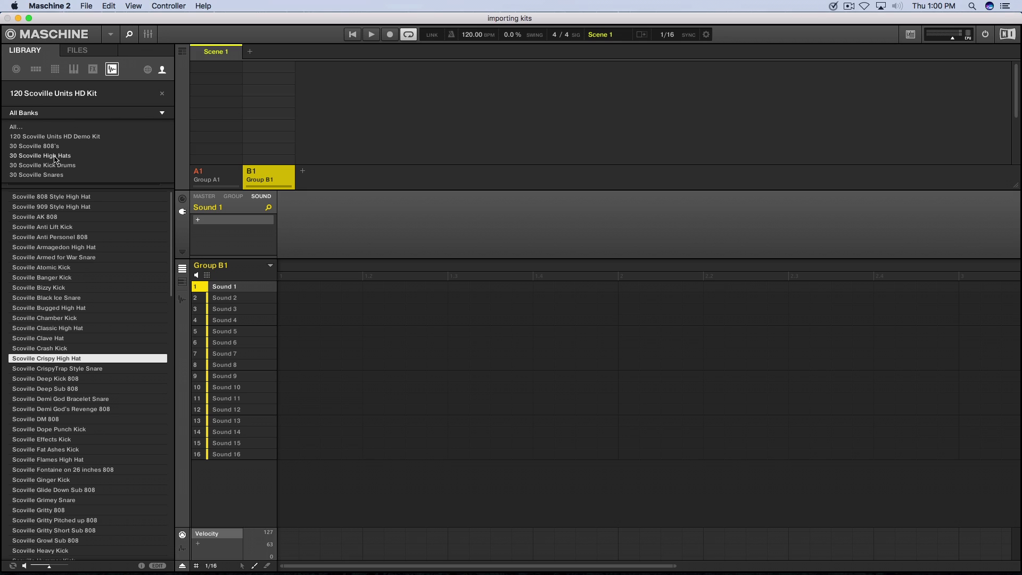
left_click(50, 146)
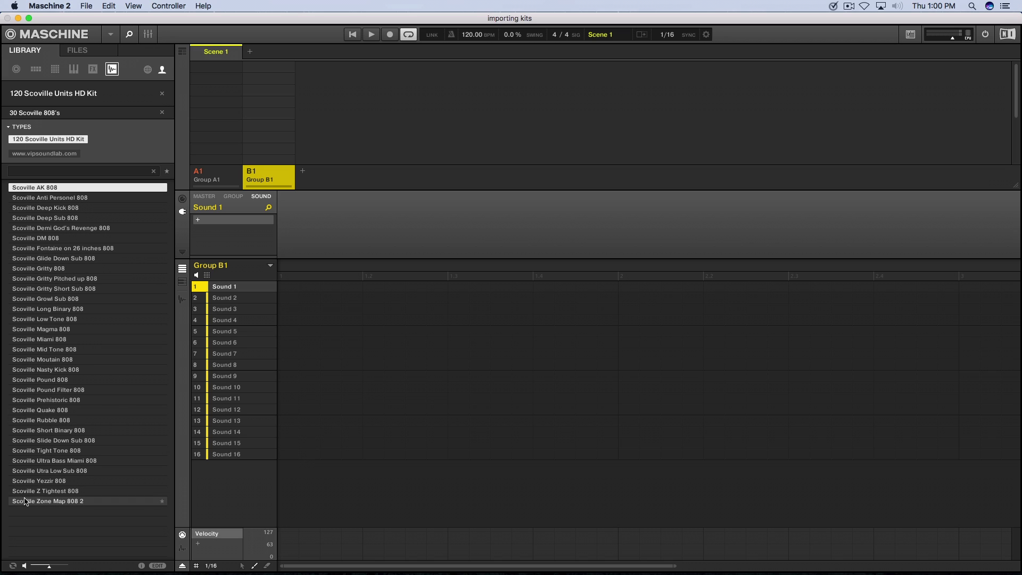
left_click(41, 503, "shift")
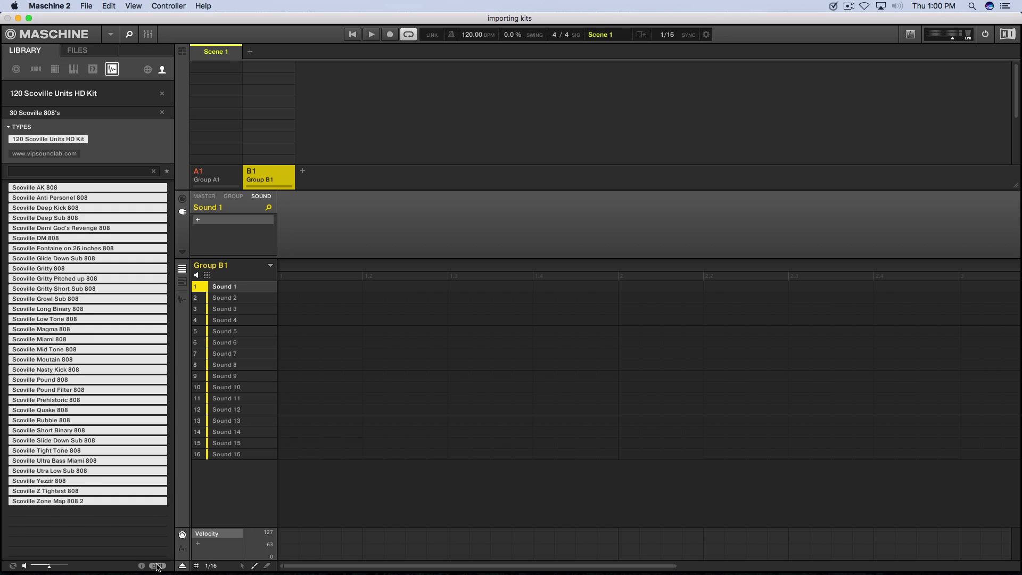
left_click(157, 566)
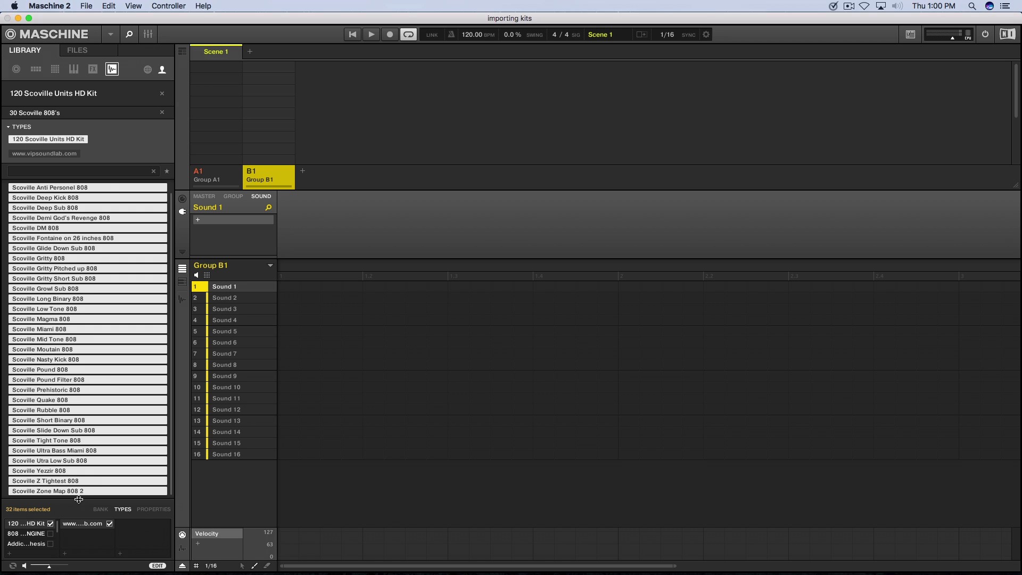
left_click_drag(75, 499, 64, 200)
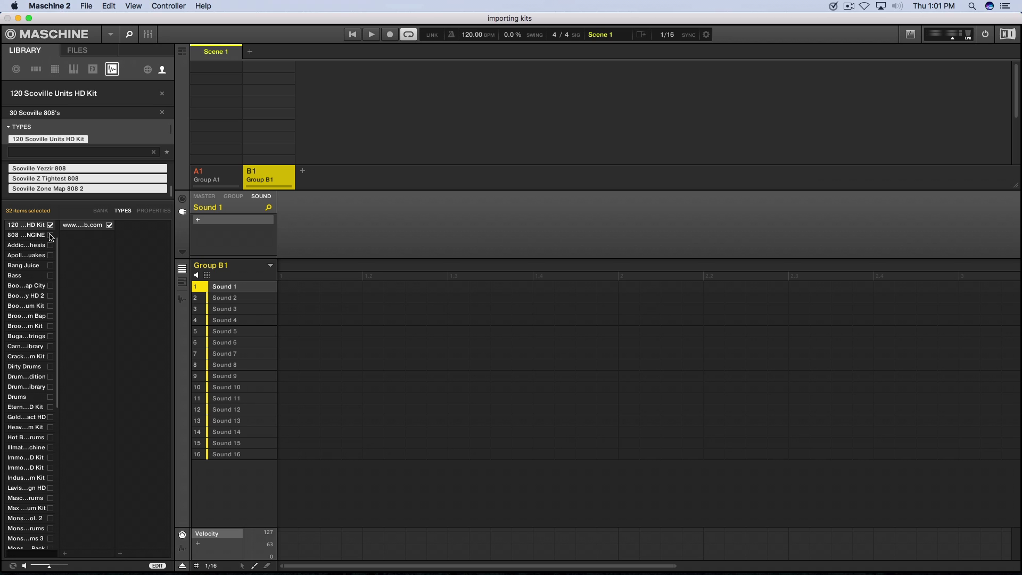
left_click(50, 225)
left_click(50, 225)
left_click(51, 225)
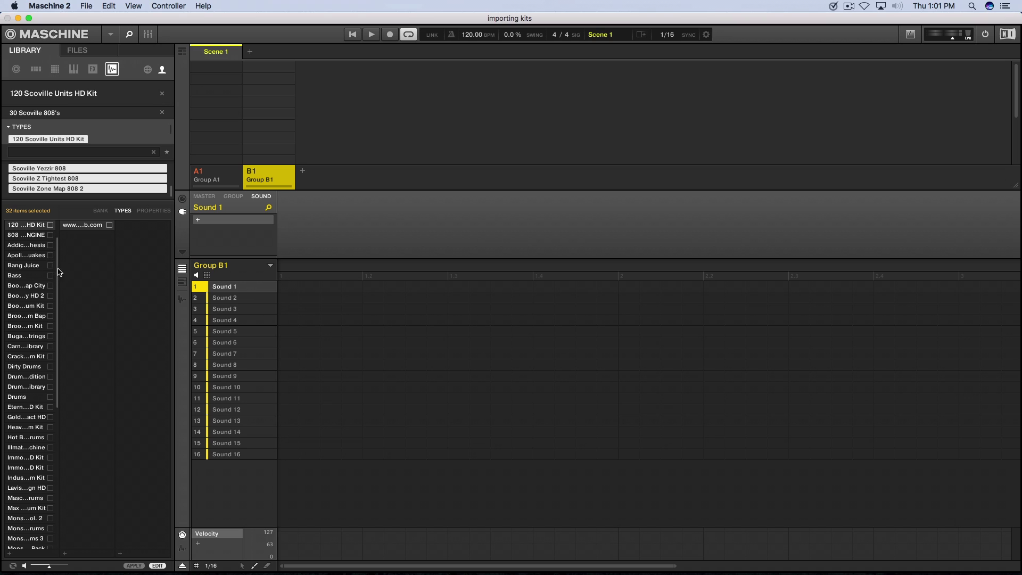
scroll(59, 272, "up", 3)
left_click(50, 255)
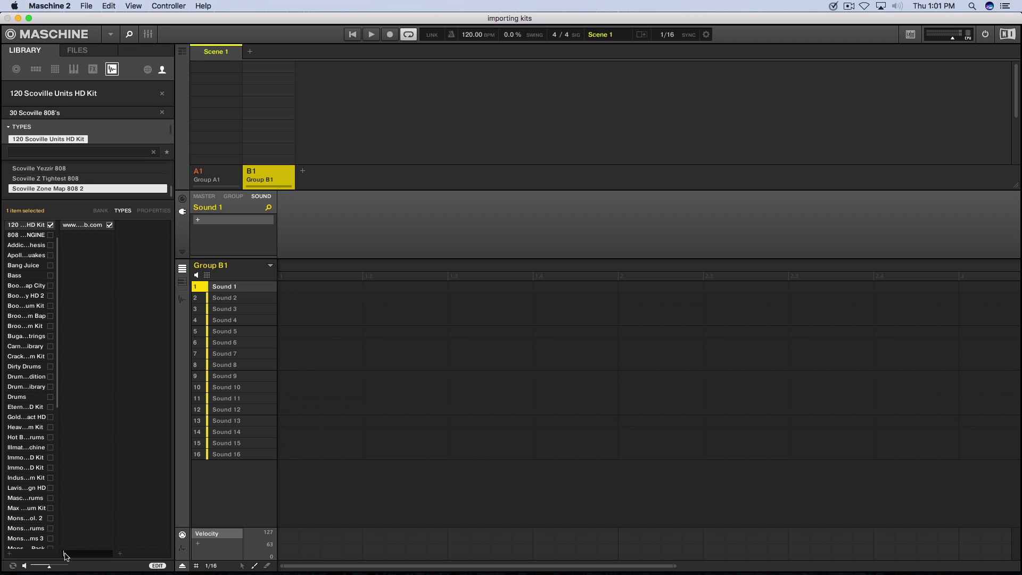
Add a new second-level type tag named 808's HD to the Scoville Zone Map 808 2 sample
type("808")
type("'s HD")
key("Return")
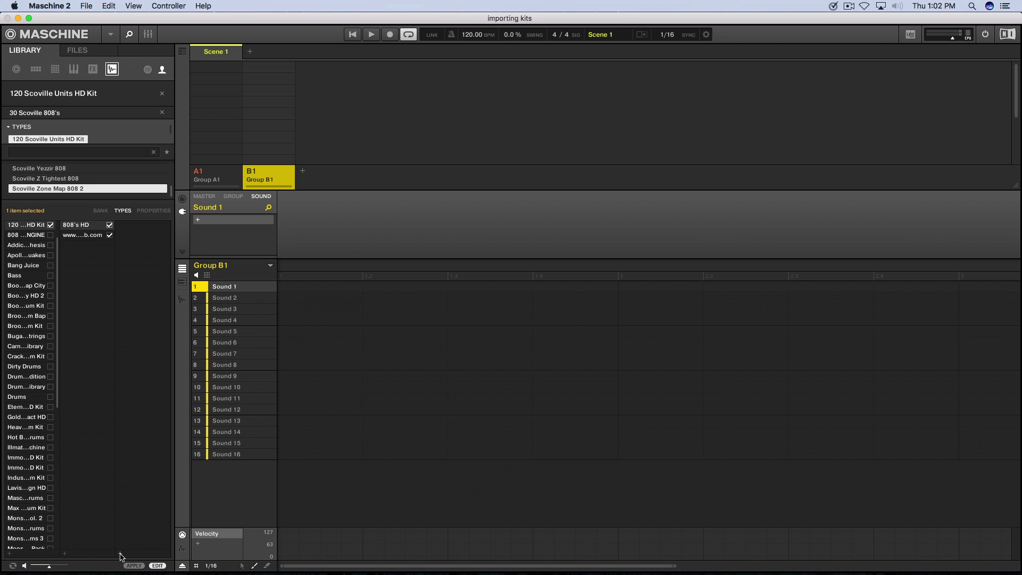
Add a third-level type tag named Sub Bass to Scoville Zone Map 808 2 and apply the tag changes
left_click(120, 556)
type("Sub Bass")
key("Return")
left_click_drag(143, 212, 116, 336)
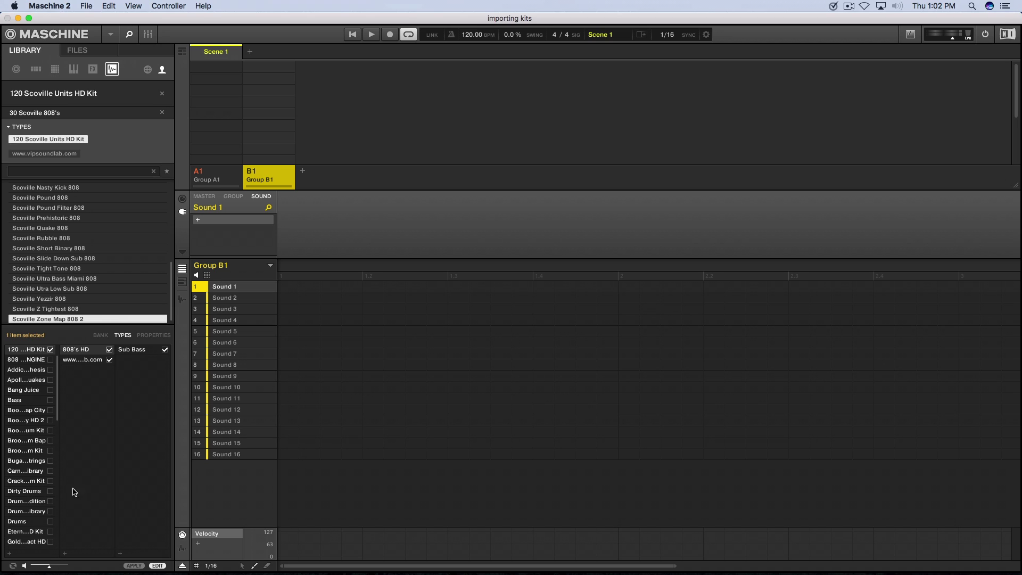
left_click(134, 566)
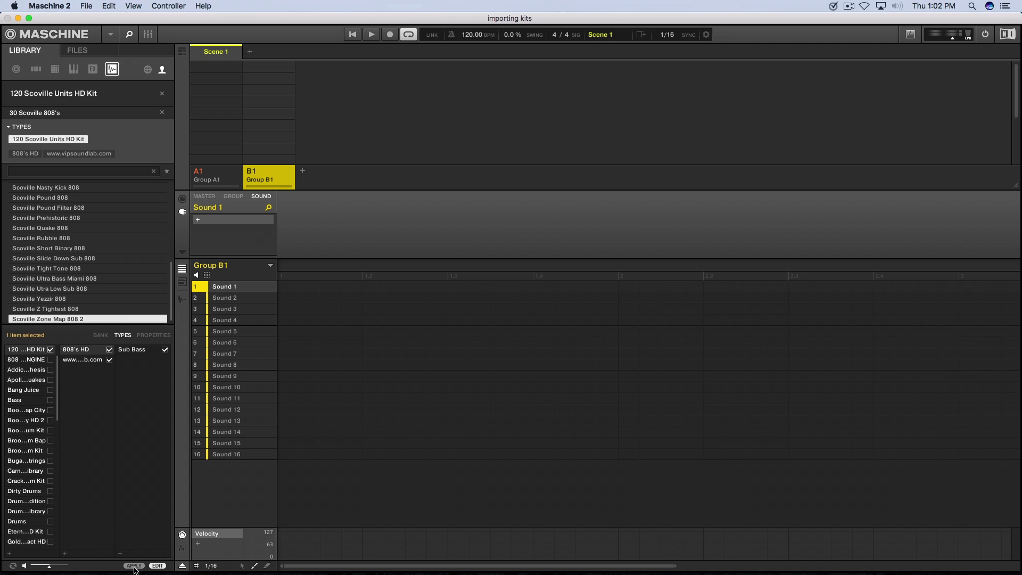
Select all the 808 samples from Scoville AK 808 to Scoville Z Tightest 808 for tagging
left_click(75, 309)
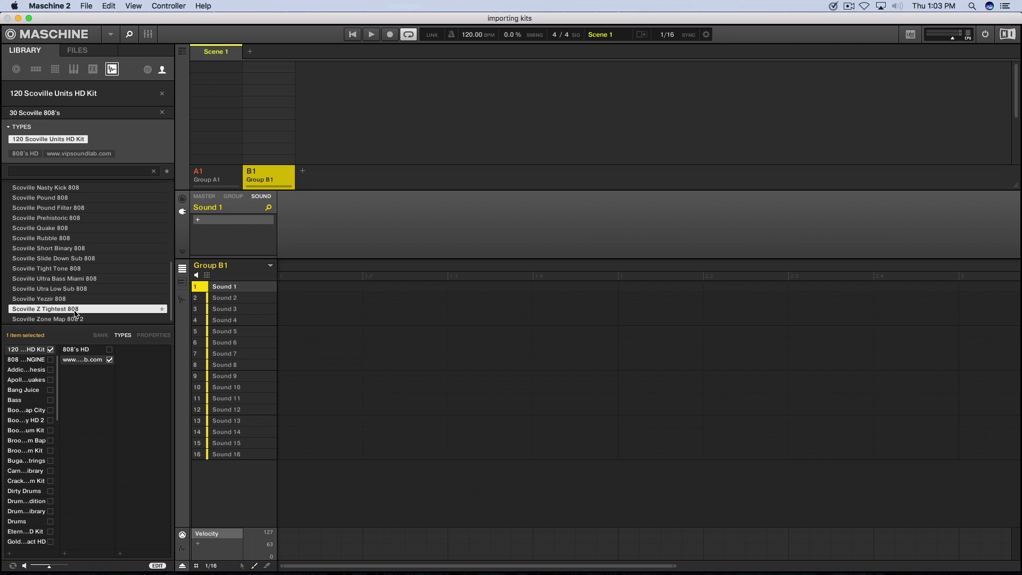
scroll(90, 255, "up", 5)
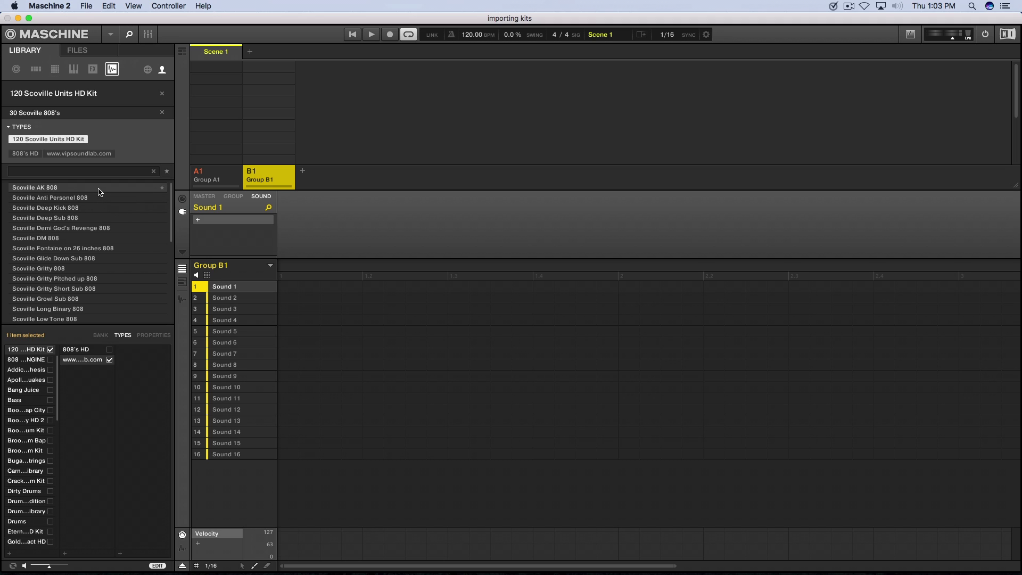
key("super+a")
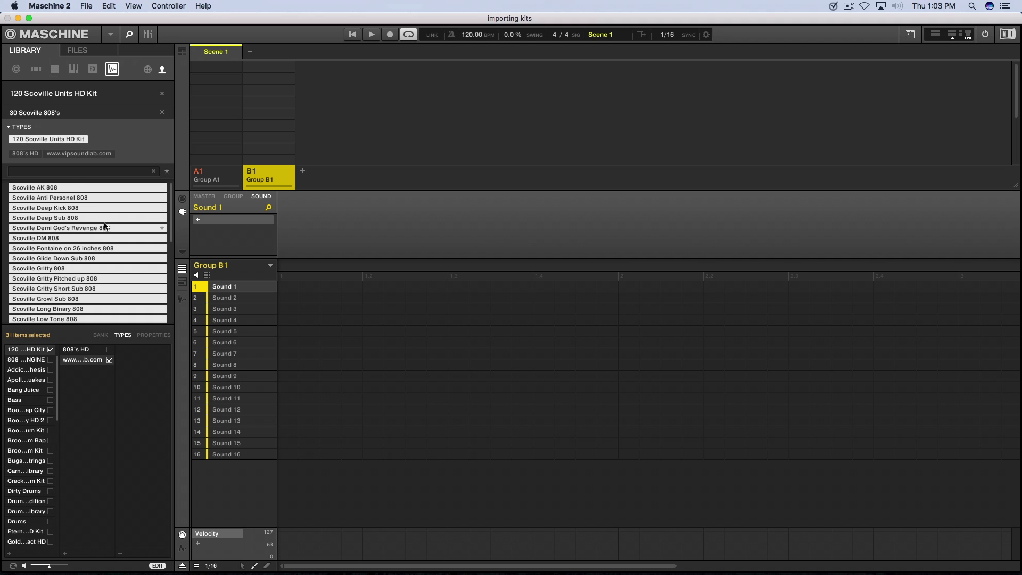
scroll(103, 224, "down", 5)
scroll(104, 221, "down", 3)
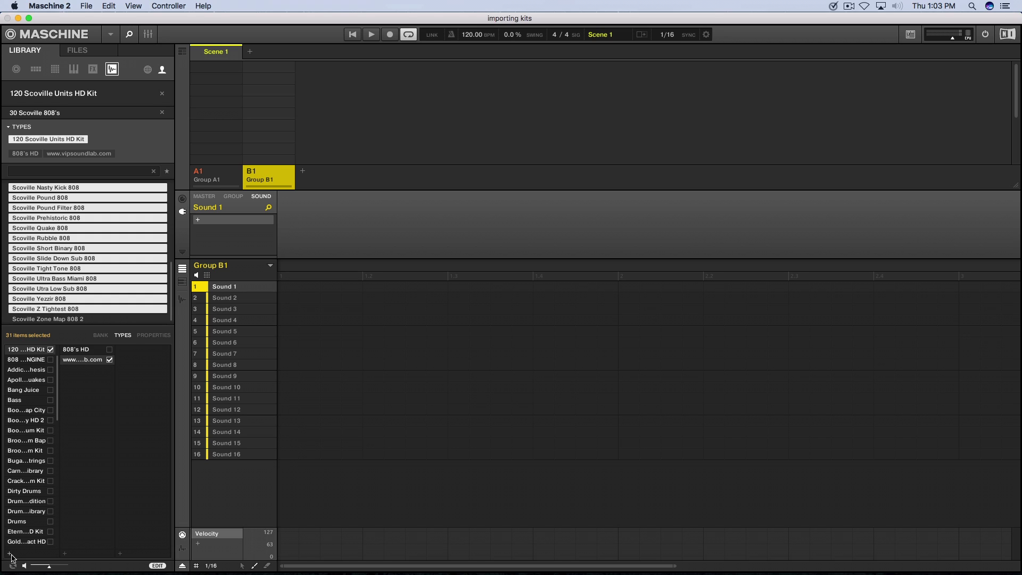
left_click(51, 349)
left_click(109, 350)
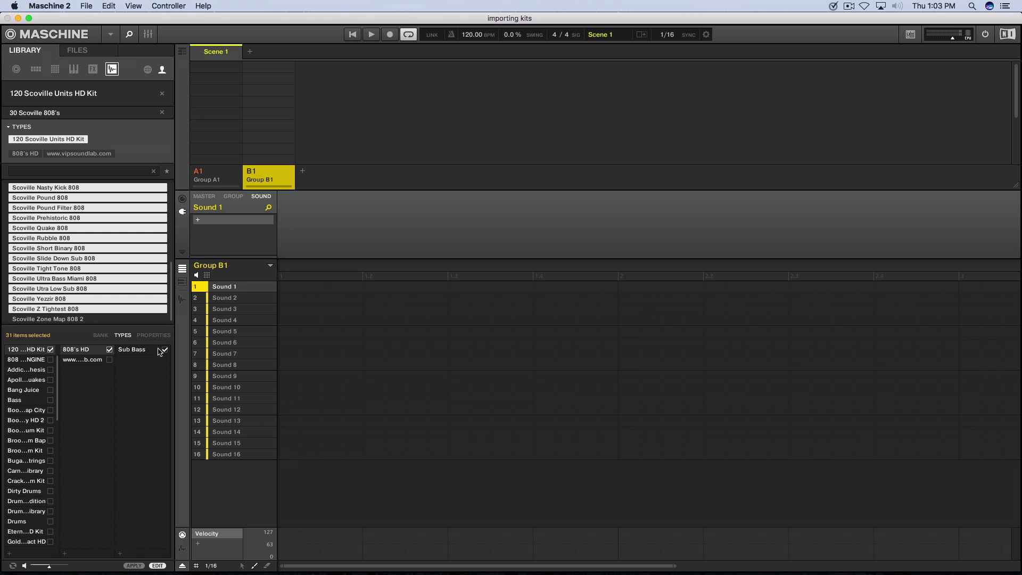
left_click(164, 349)
left_click(109, 349)
Tag the selected 808 samples with a new second-level type named 808's Tuned and a third-level type named Distorted
type("808")
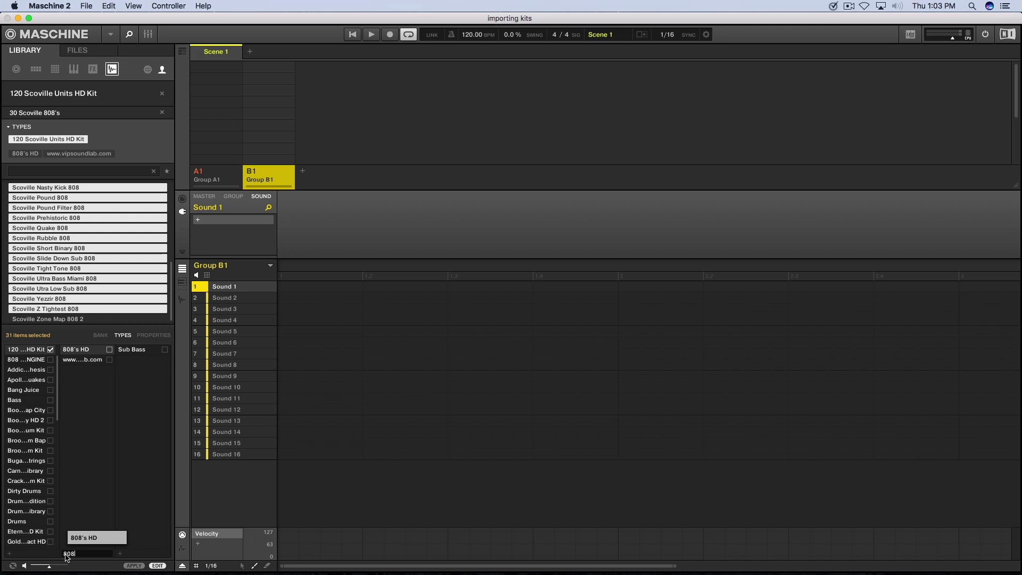
type("'s Tun")
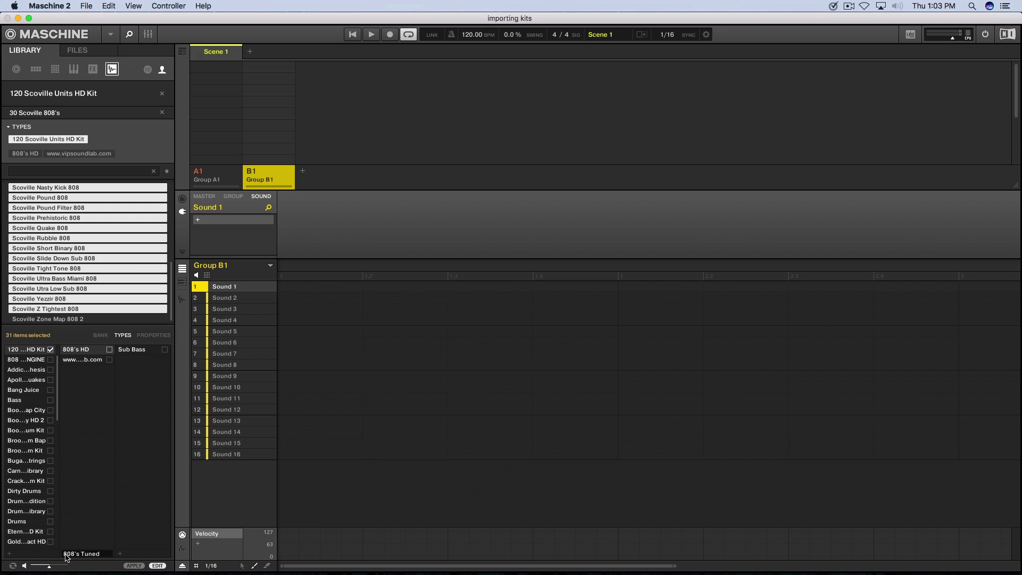
type("ed")
key("Return")
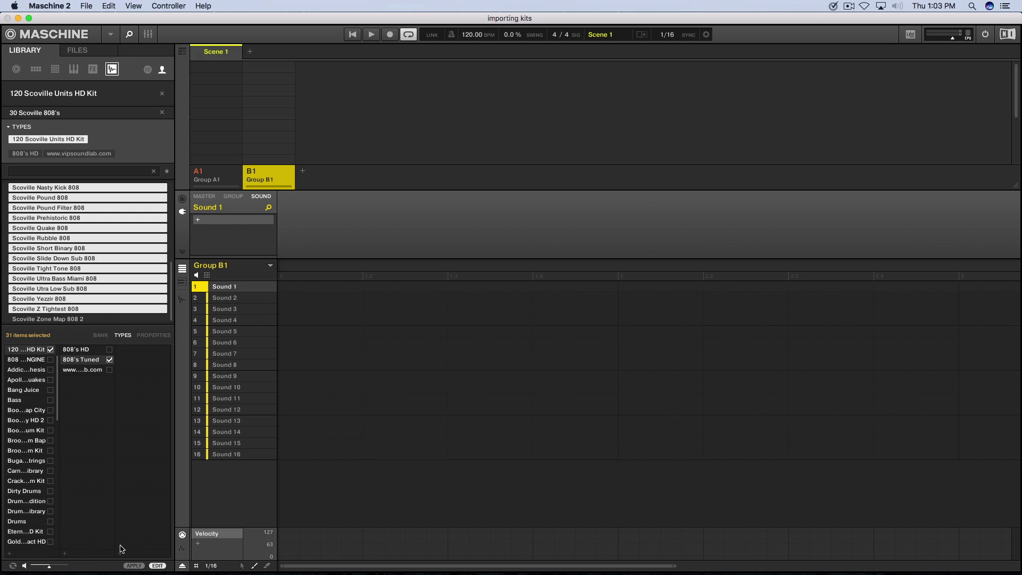
left_click(121, 554)
type("Distorted")
key("Return")
Review the vendor and author properties of the selected 808 samples, keeping the existing author entry
left_click(153, 336)
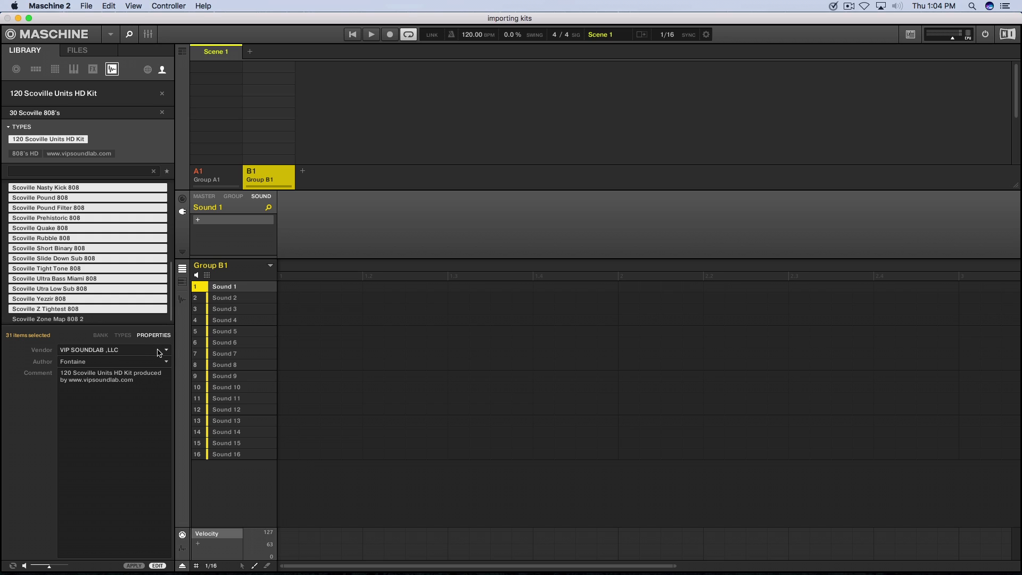
left_click(159, 350)
left_click(166, 362)
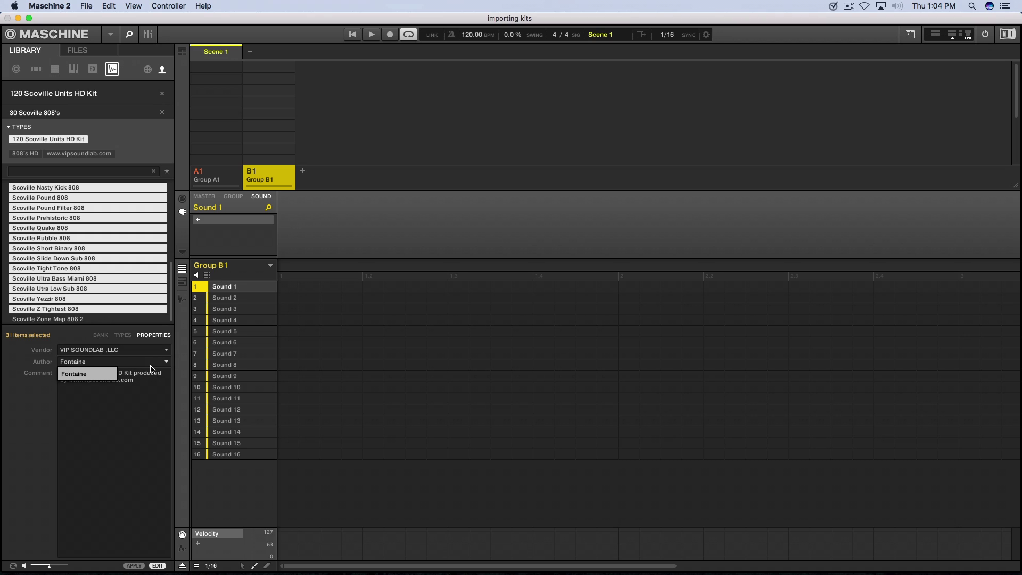
key("Tab")
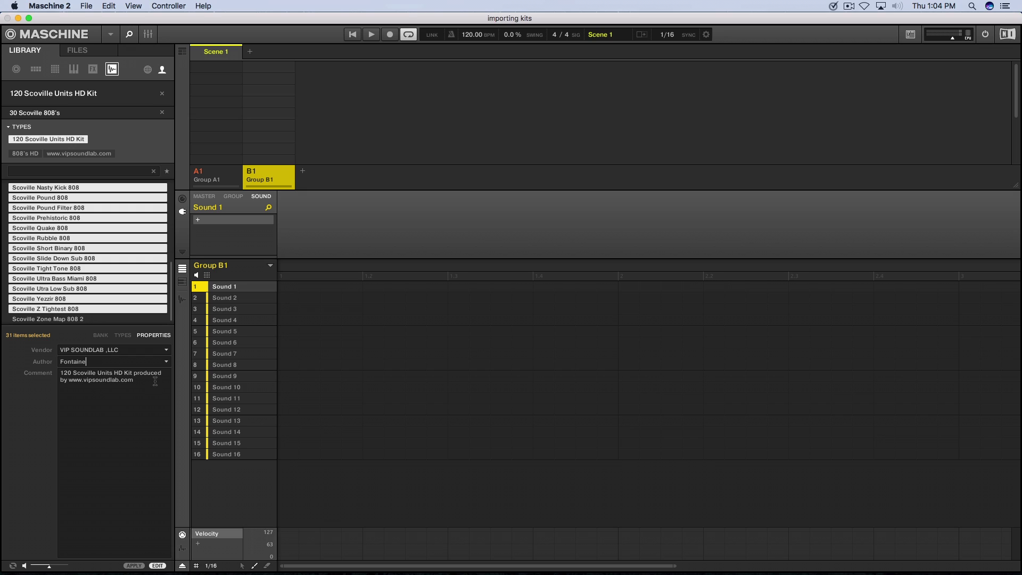
key("shift+Tab")
left_click(164, 362)
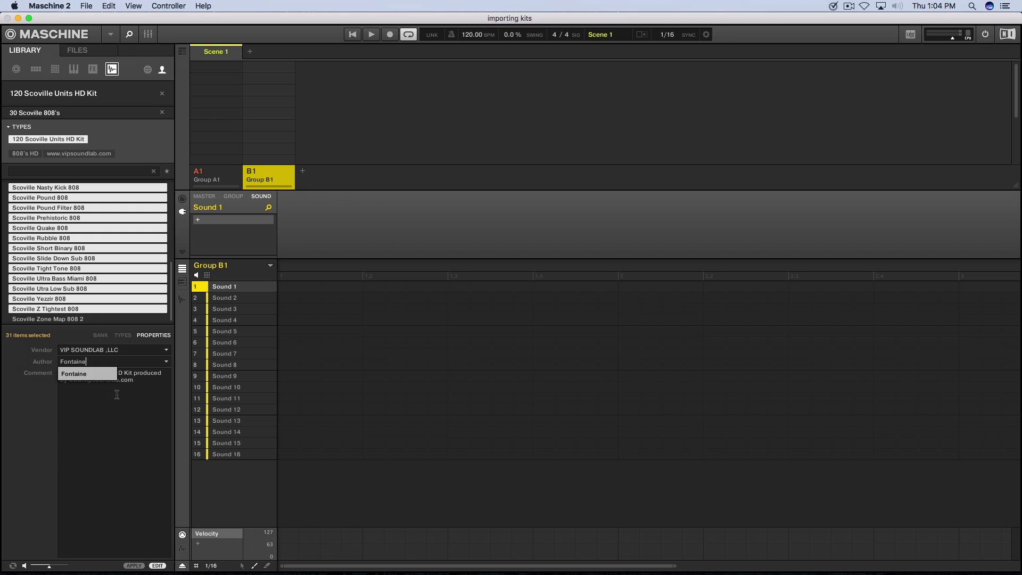
left_click(85, 373)
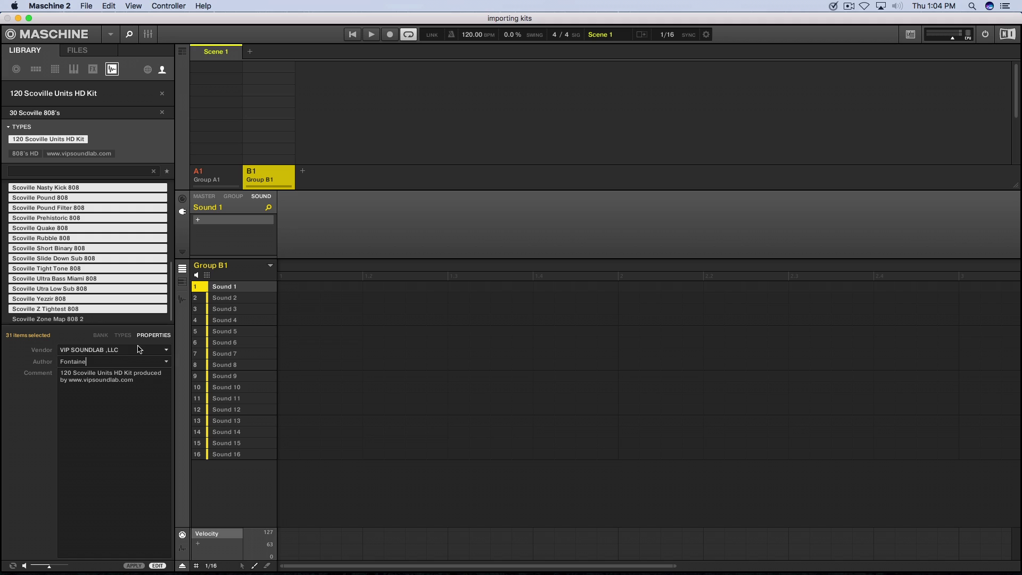
Apply the type tags to the selected 808 samples and close the tag editor
left_click(128, 336)
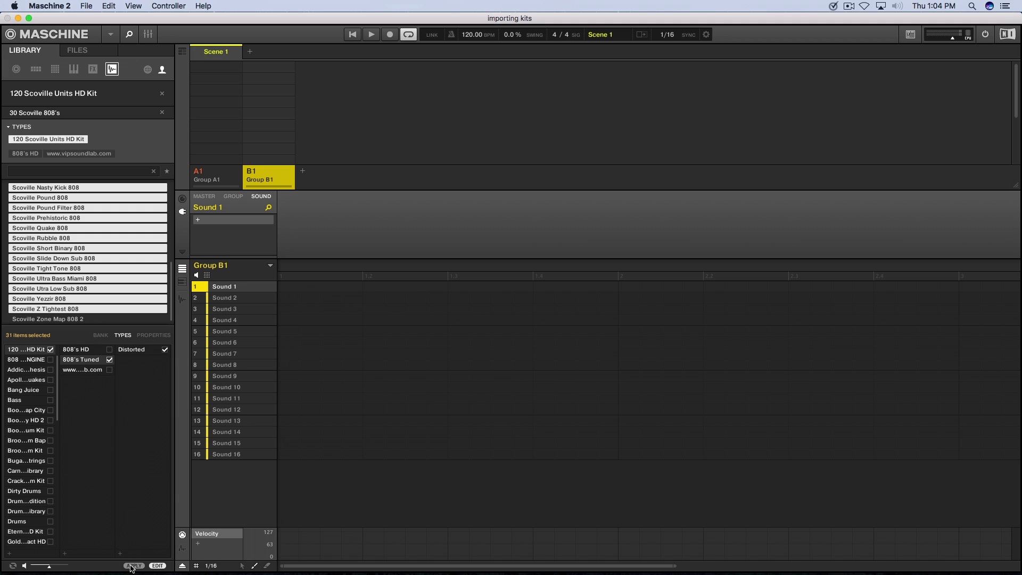
left_click(133, 565)
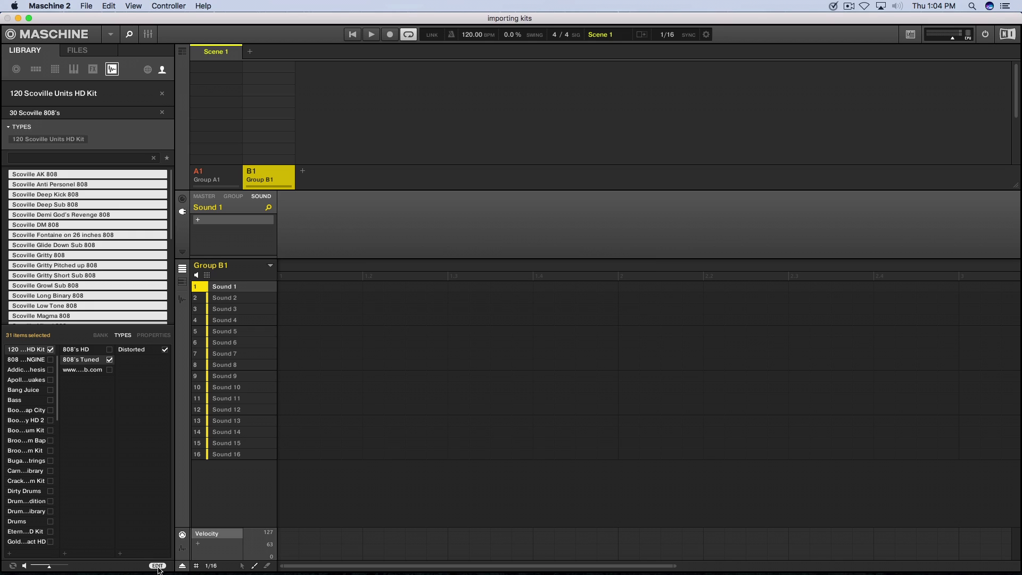
left_click(158, 565)
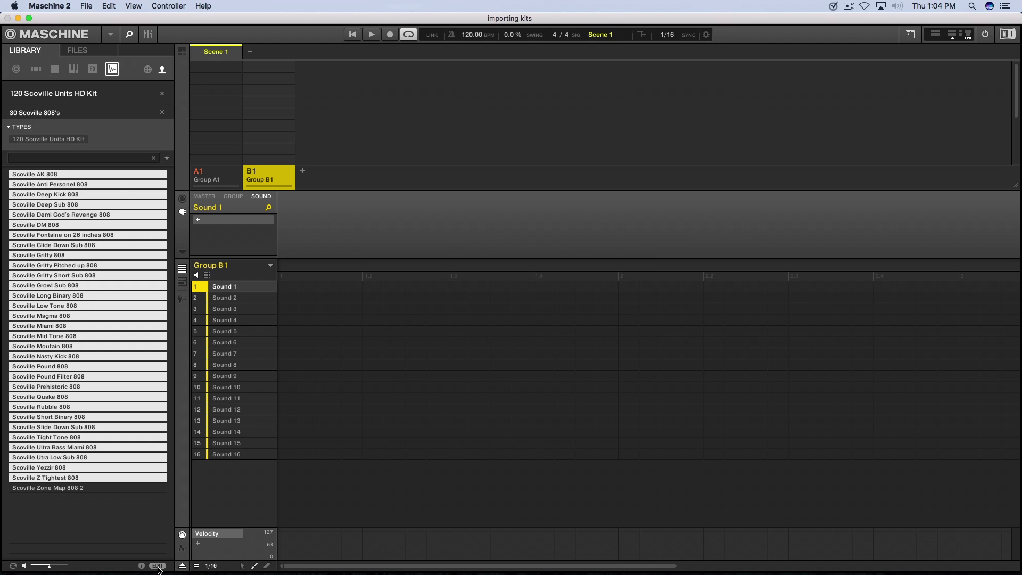
Check the new tags by filtering the 120 Scoville Units HD Kit by 808's HD with Sub Bass, and by 808's Tuned
left_click(52, 140)
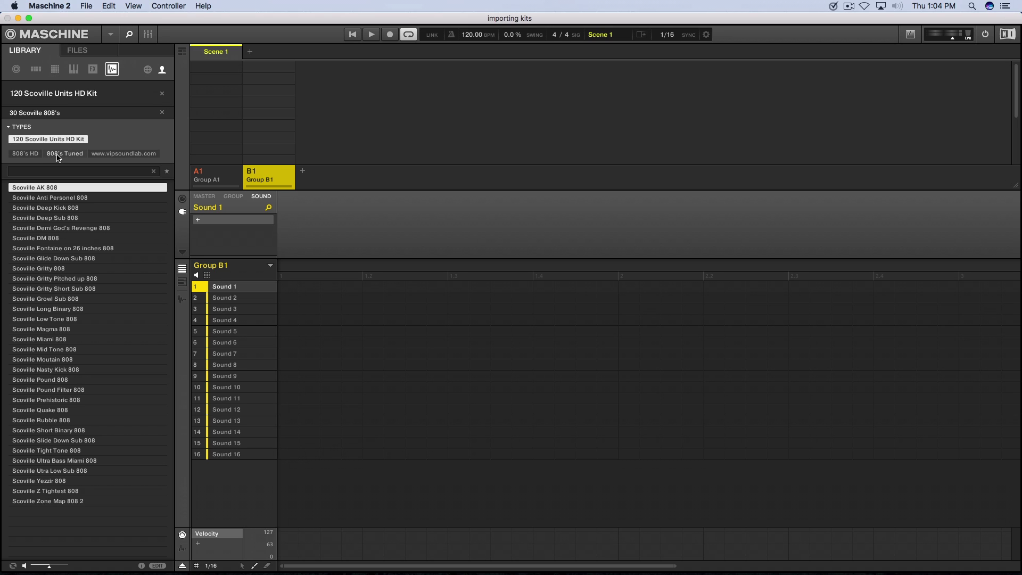
left_click(26, 154)
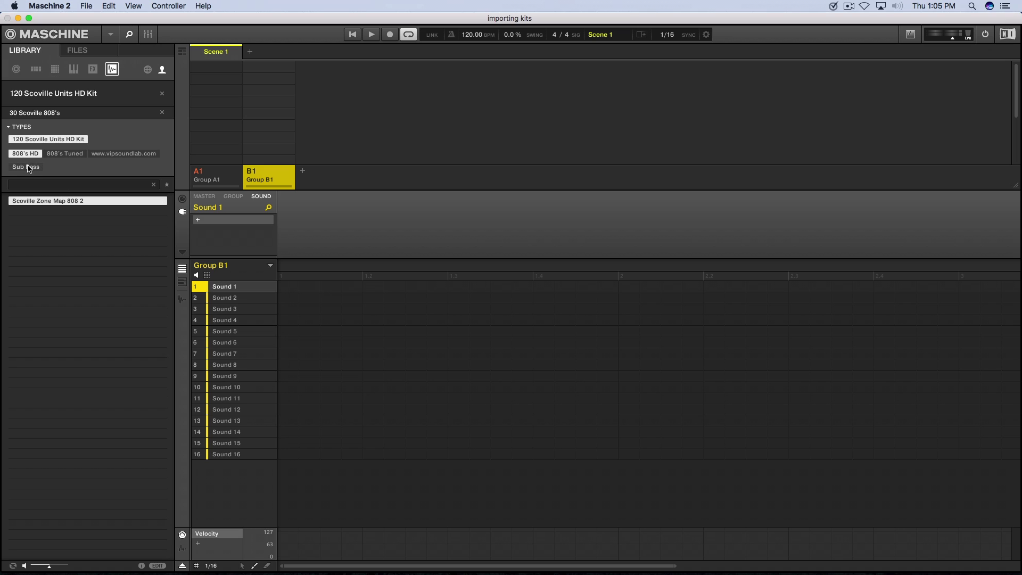
left_click(28, 169)
left_click(57, 155)
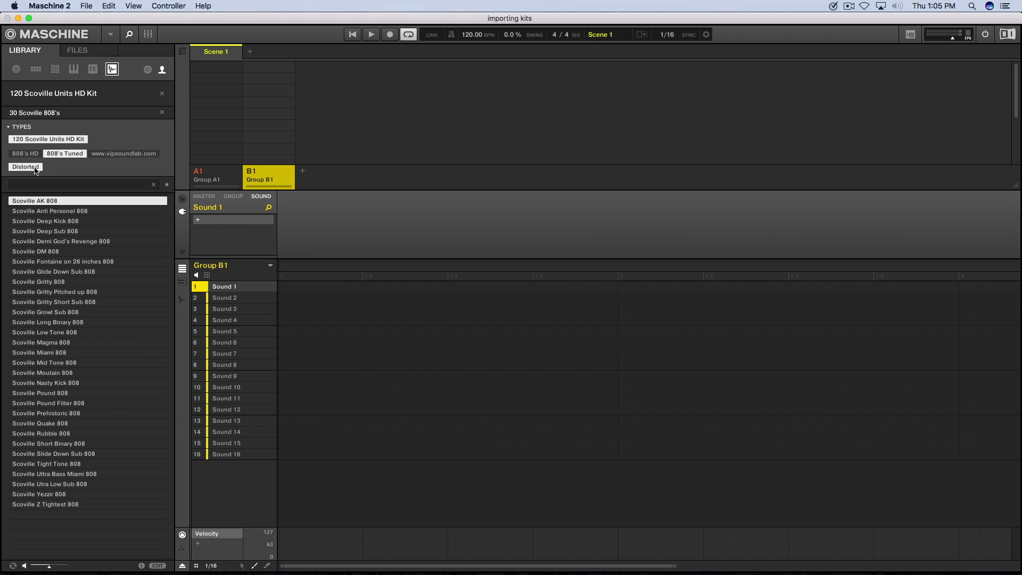
left_click(59, 153)
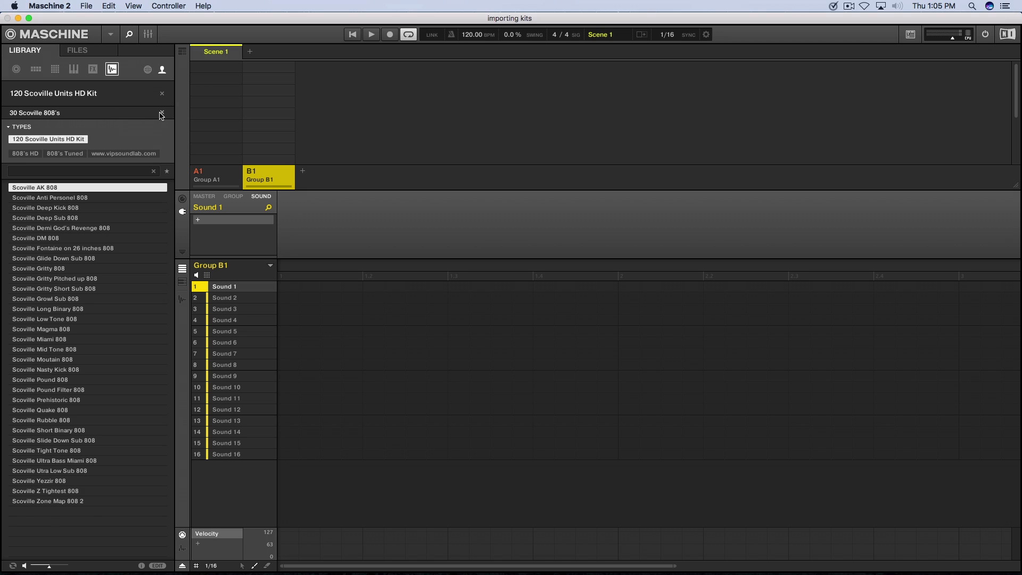
Switch to the 30 Scoville High Hats bank and open all its samples for tag editing
left_click(161, 115)
left_click(47, 117)
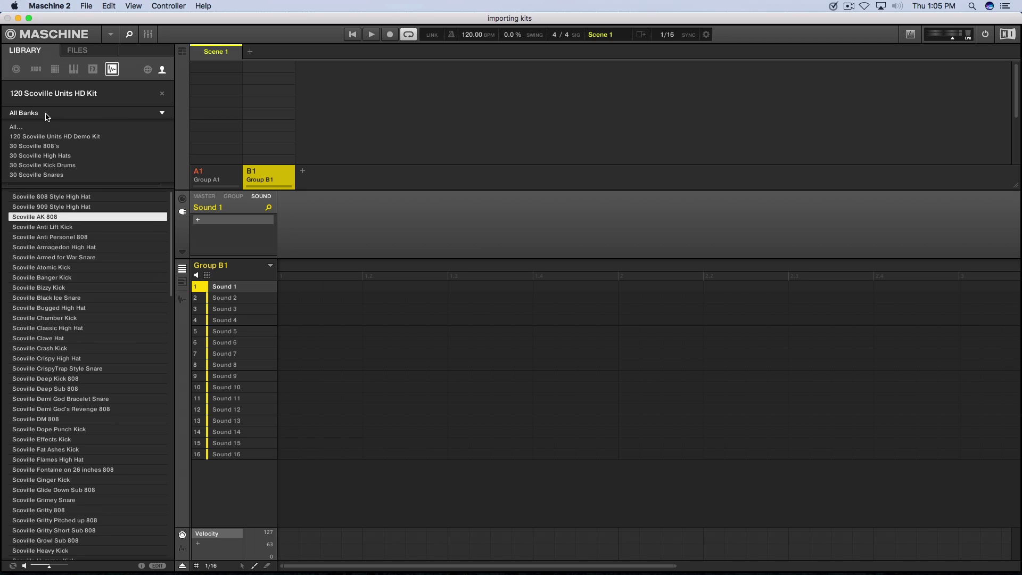
left_click(41, 155)
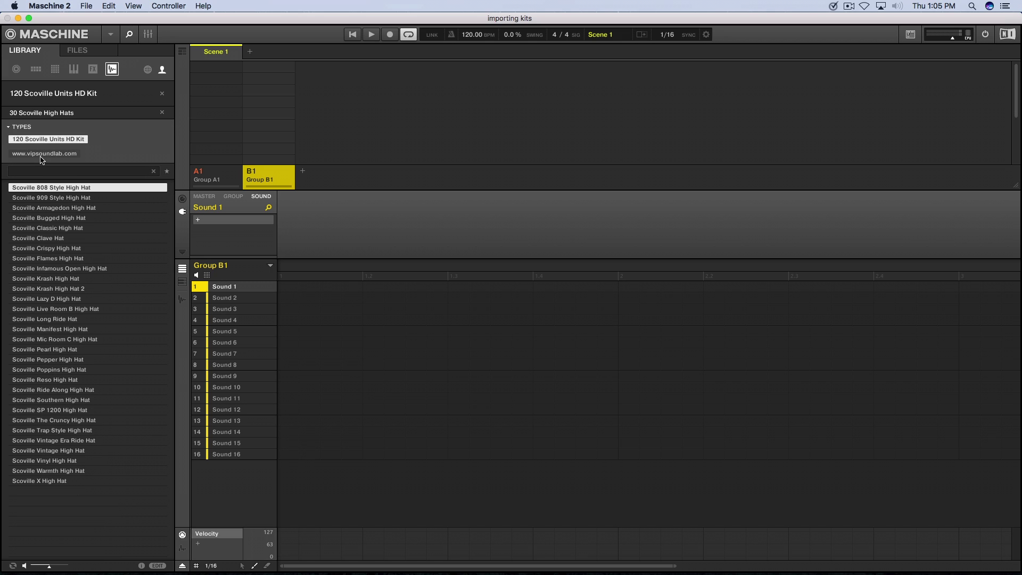
left_click(61, 481, "shift")
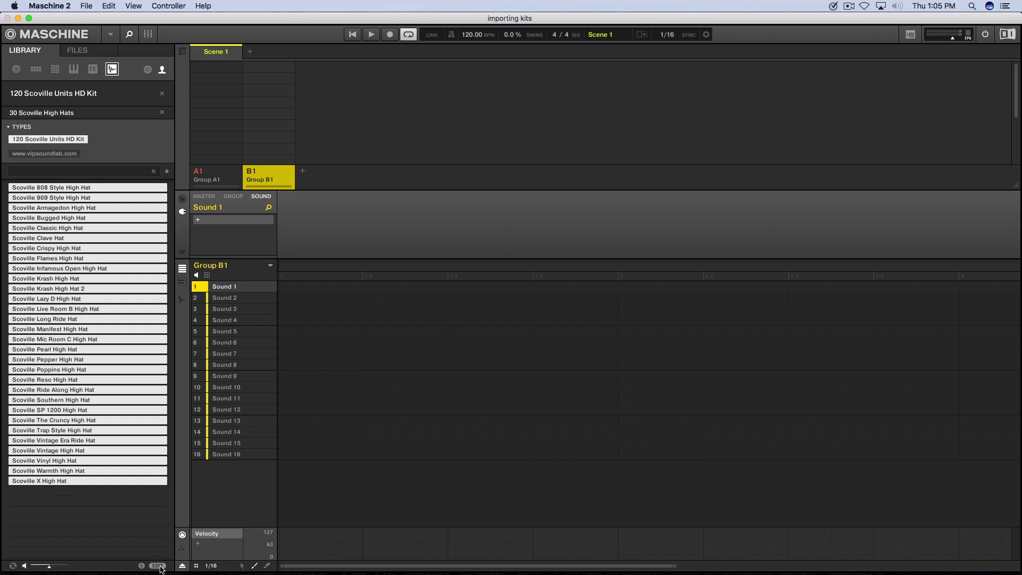
left_click(158, 566)
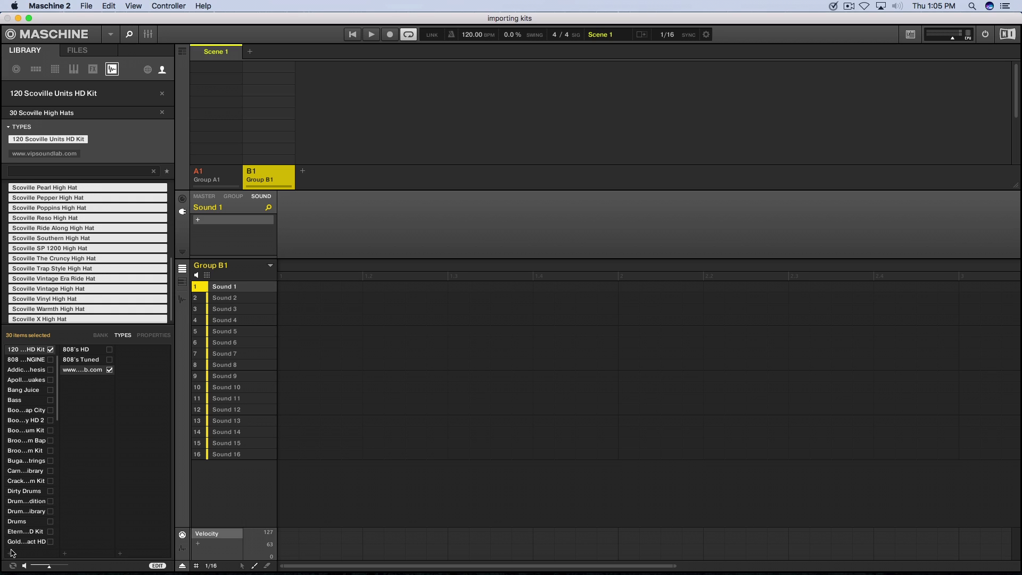
Tag the selected high hats with a new High Hats type and an Open & Closed third-level type, and apply the changes
left_click(11, 553)
left_click(66, 554)
key("Return")
left_click(120, 554)
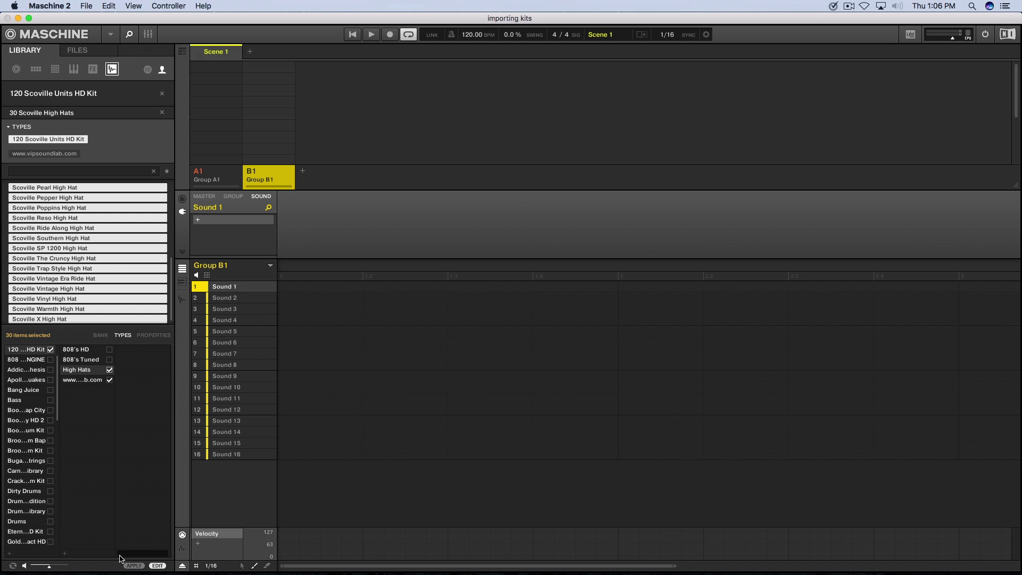
type("Open & Closed")
key("Return")
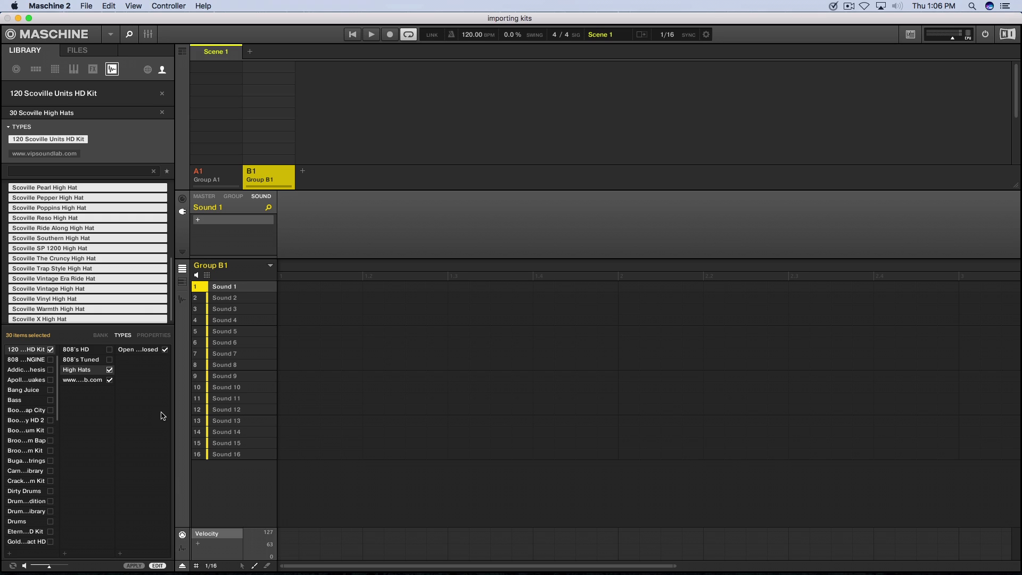
left_click(154, 337)
left_click(123, 335)
left_click(133, 565)
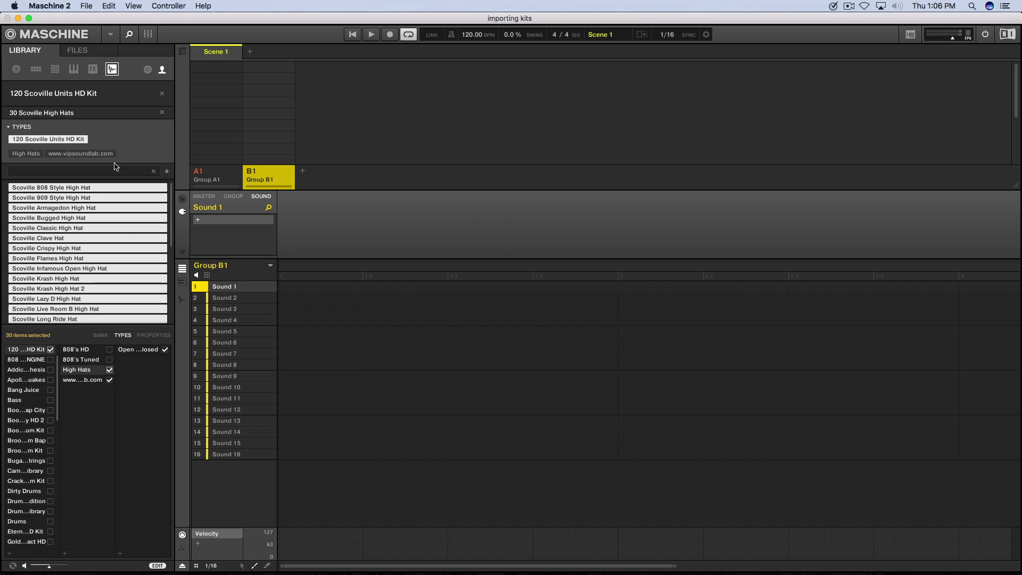
Switch to the 30 Scoville Kick Drums bank and select all its samples from Scoville Anti Lift Kick to Scoville Zesty Sauce Kick
left_click(123, 113)
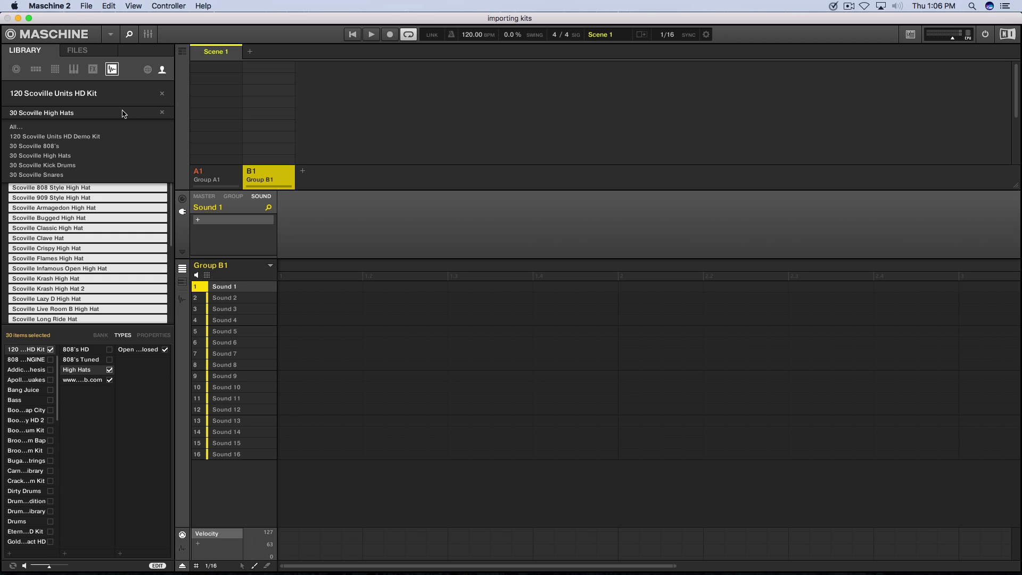
left_click(52, 165)
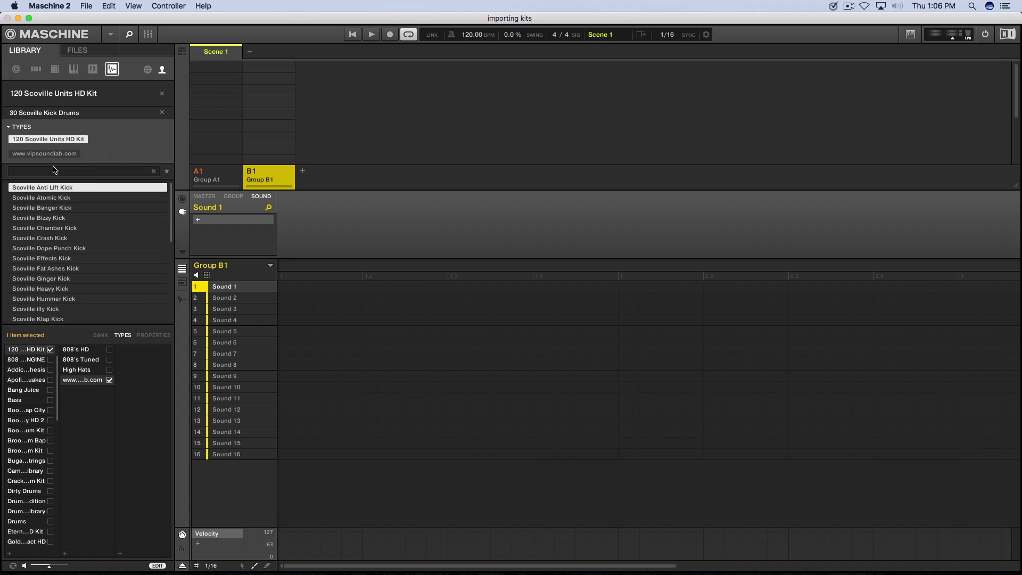
scroll(115, 218, "down", 5)
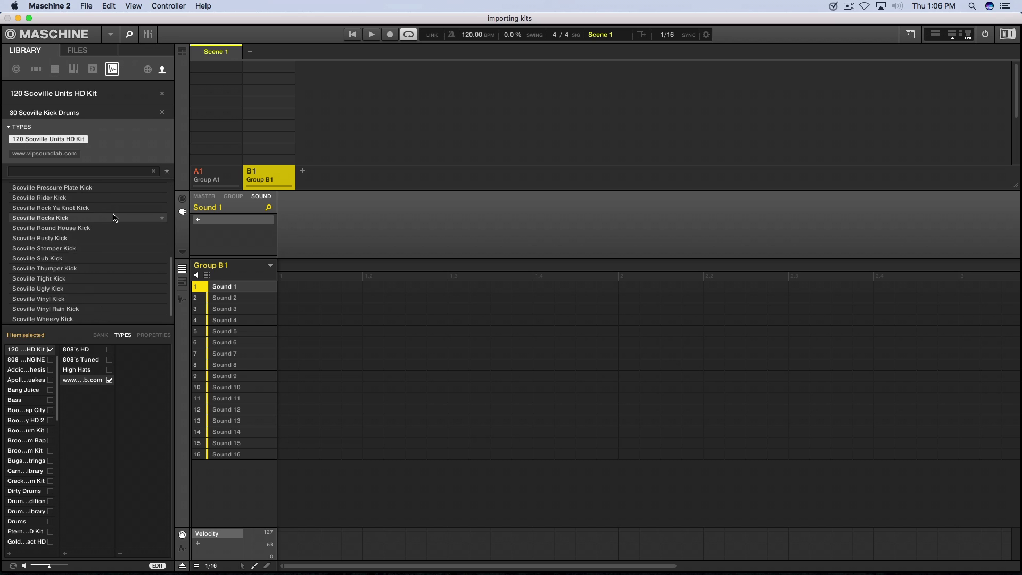
left_click(80, 319, "shift")
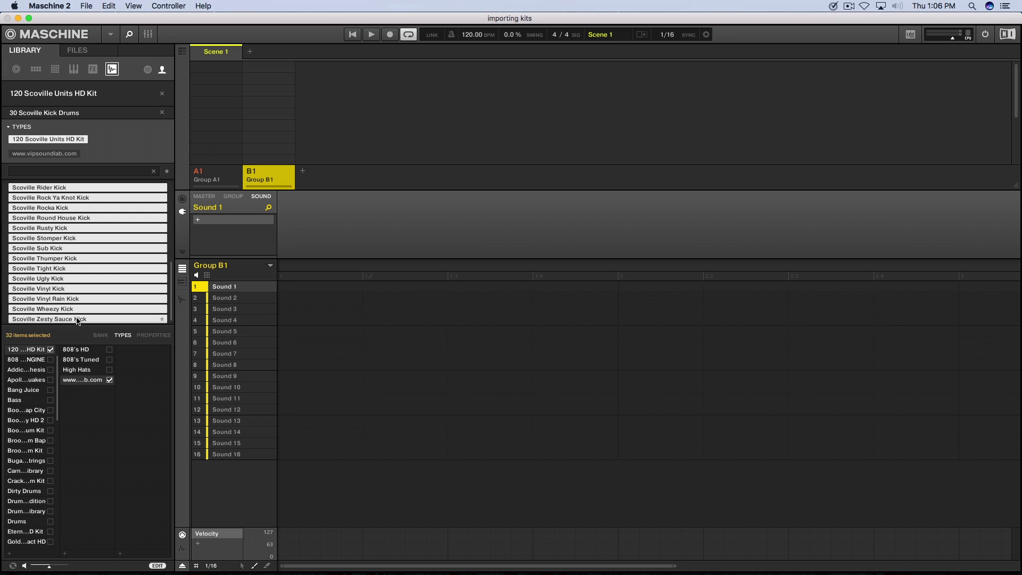
Tag the selected kicks with a new Kick Drums HD type and a Punchy Kicks third-level type, and apply the changes
left_click(10, 552)
left_click(64, 553)
key("Return")
left_click(120, 553)
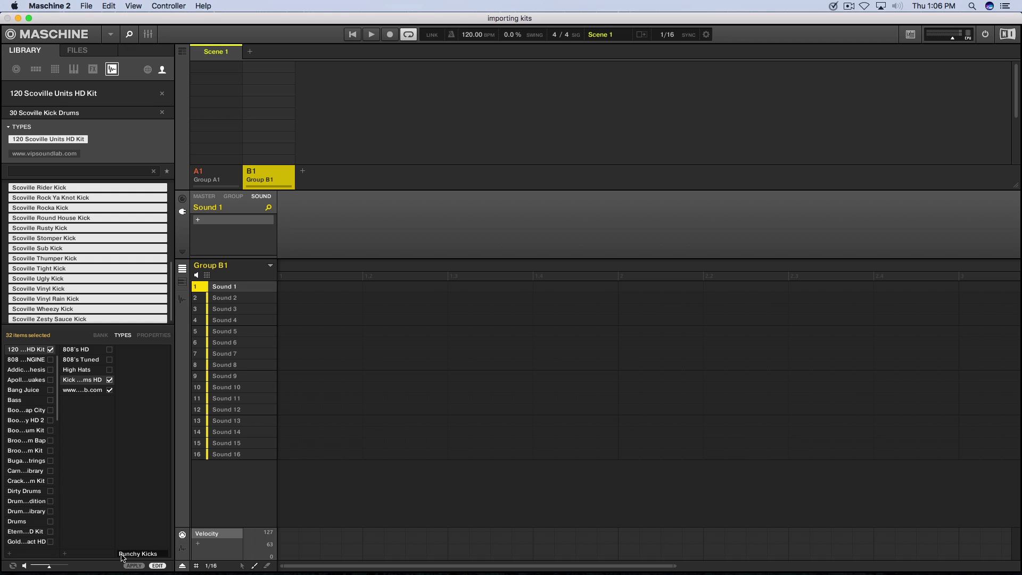
key("Return")
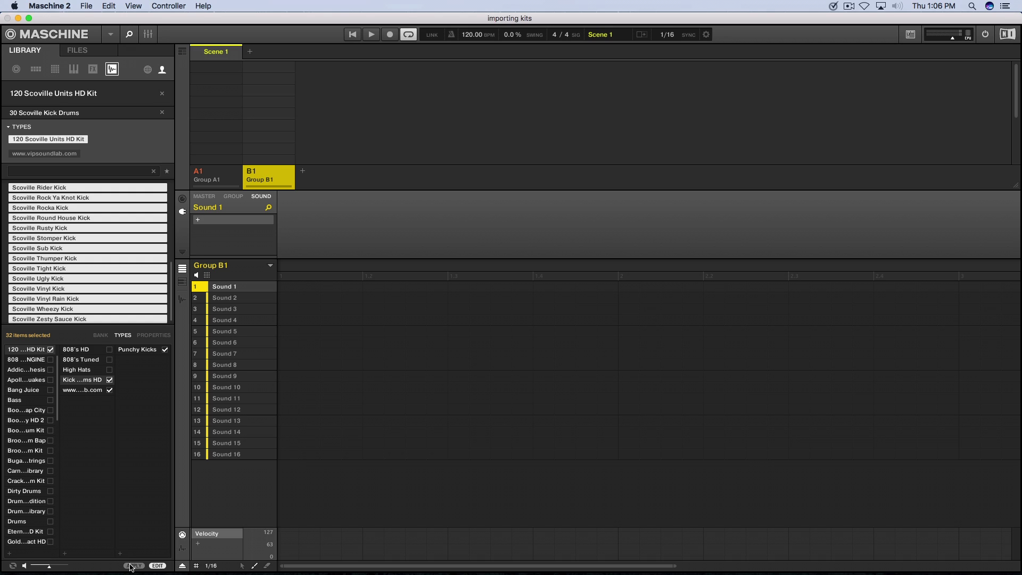
left_click(136, 565)
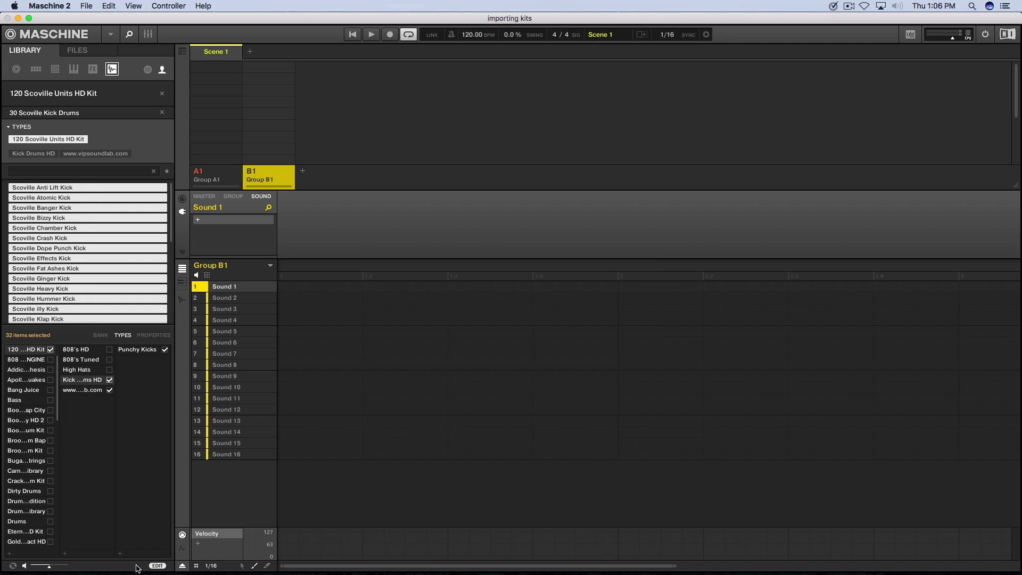
Switch to the 30 Scoville Snares bank and select all its samples from Scoville Armed for War Snare to Scoville Z Wild Snare
left_click(62, 116)
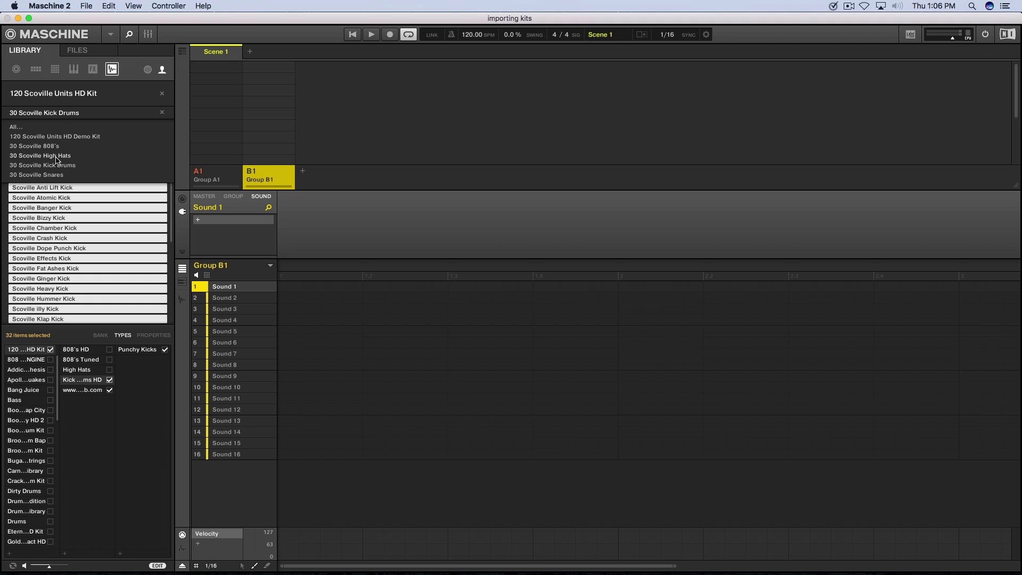
left_click(54, 177)
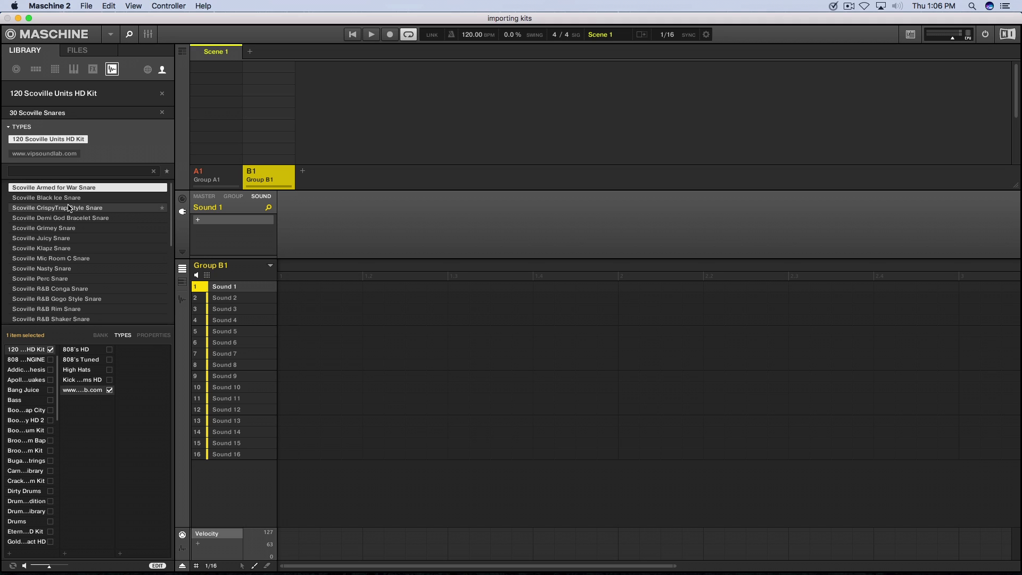
scroll(69, 213, "down", 5)
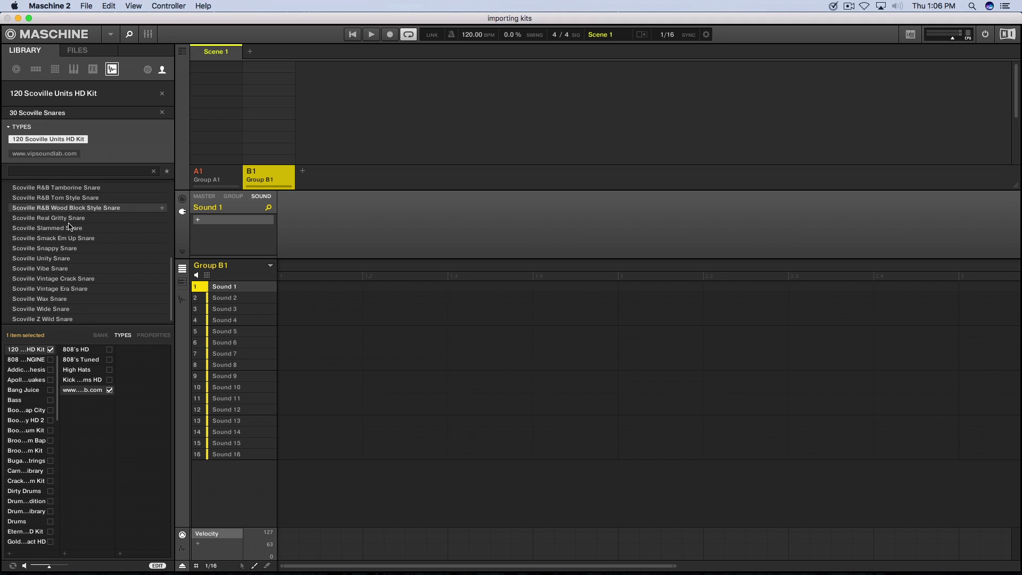
left_click(66, 319, "shift")
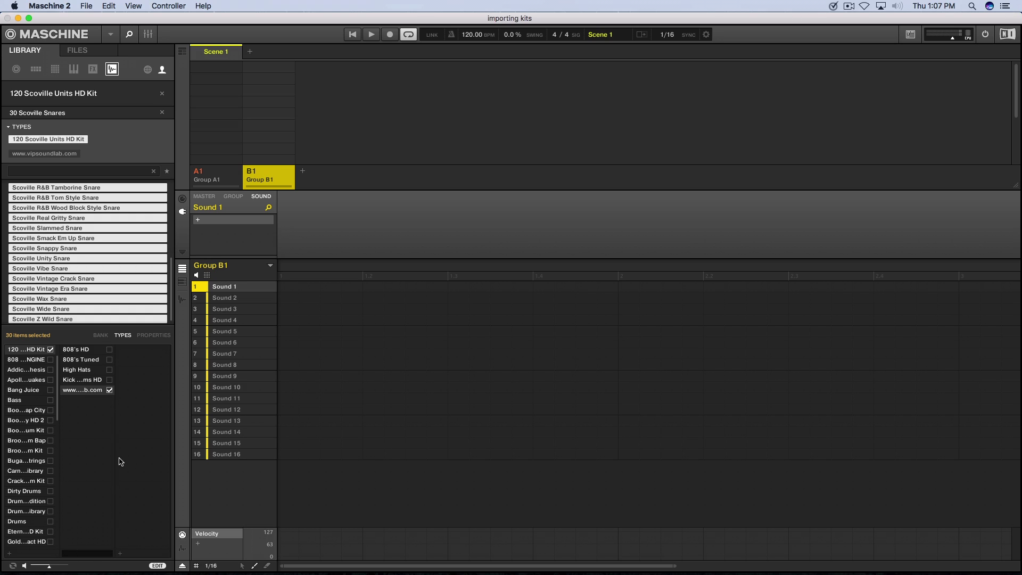
Tag the selected snares with a new Snares HD type and a Crispy & Crunchy third-level type, and apply the changes
type("Snares HD")
key("Return")
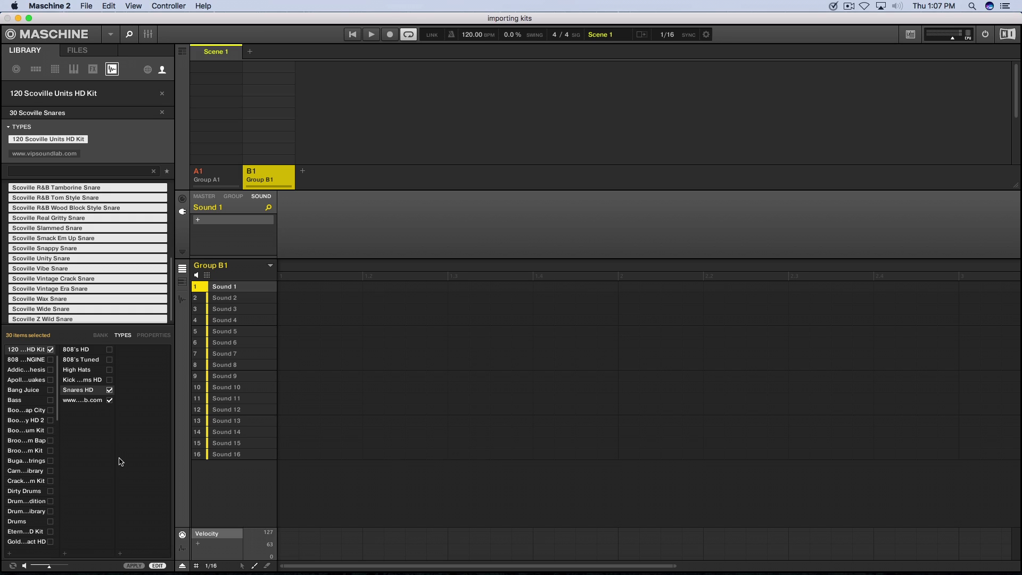
left_click(121, 554)
type("Crispy & Crunchy")
key("Return")
left_click(133, 565)
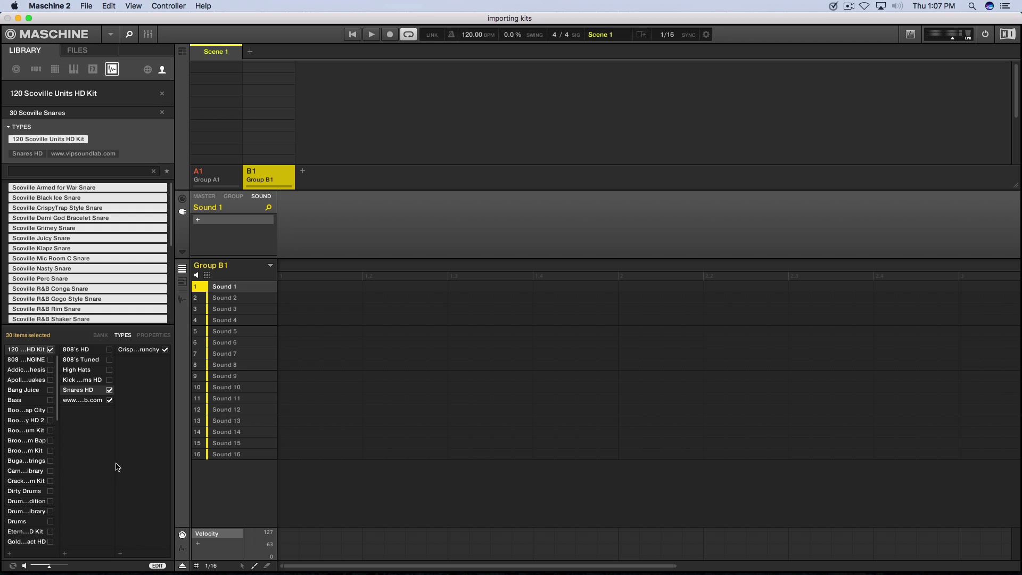
Close tag editing, show all banks of the kit, and review the samples under the 808's HD, 808's Tuned, High Hats, Kick Drums HD and Snares HD types
left_click(157, 565)
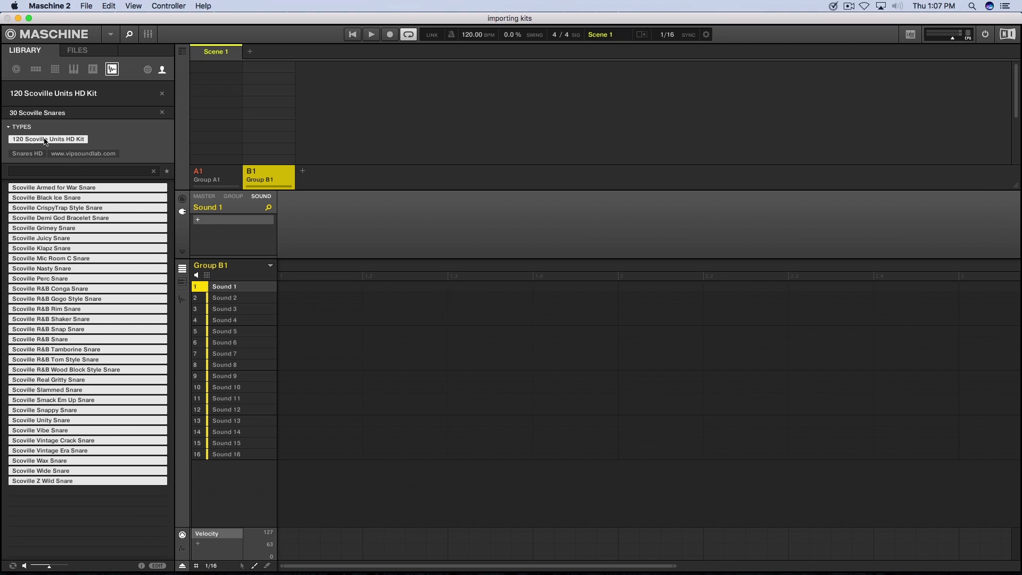
left_click(163, 113)
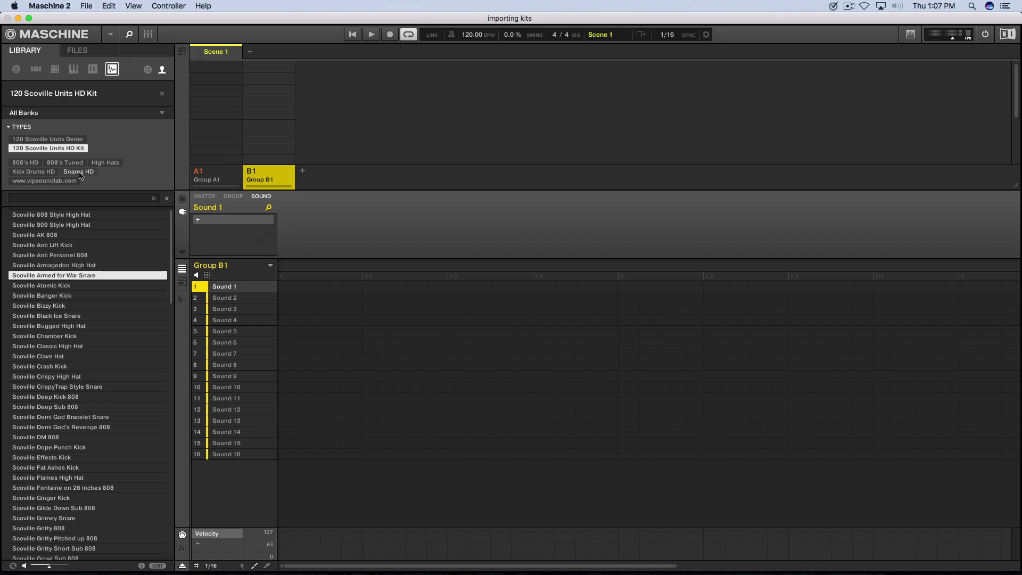
left_click(25, 162)
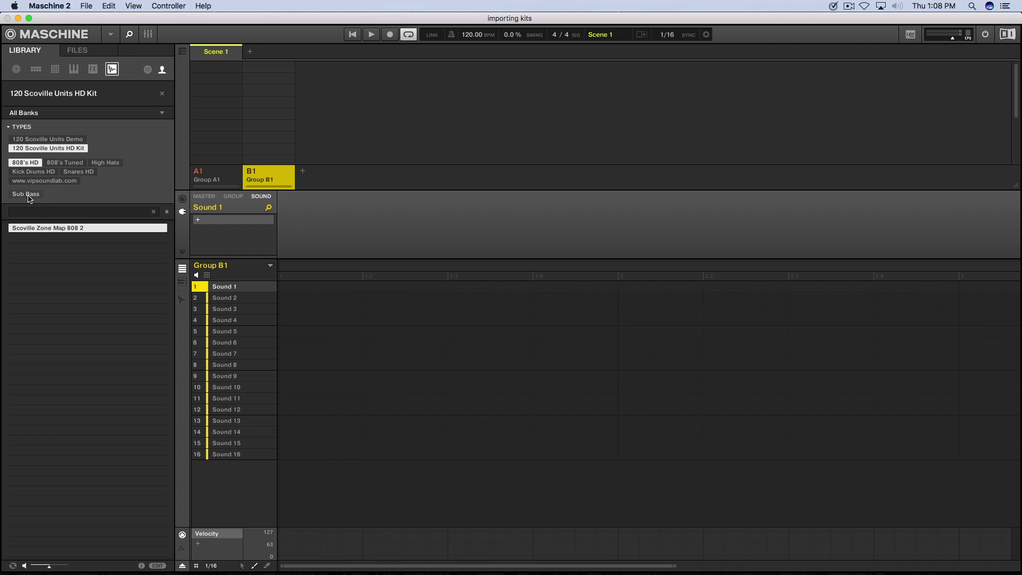
left_click(52, 163)
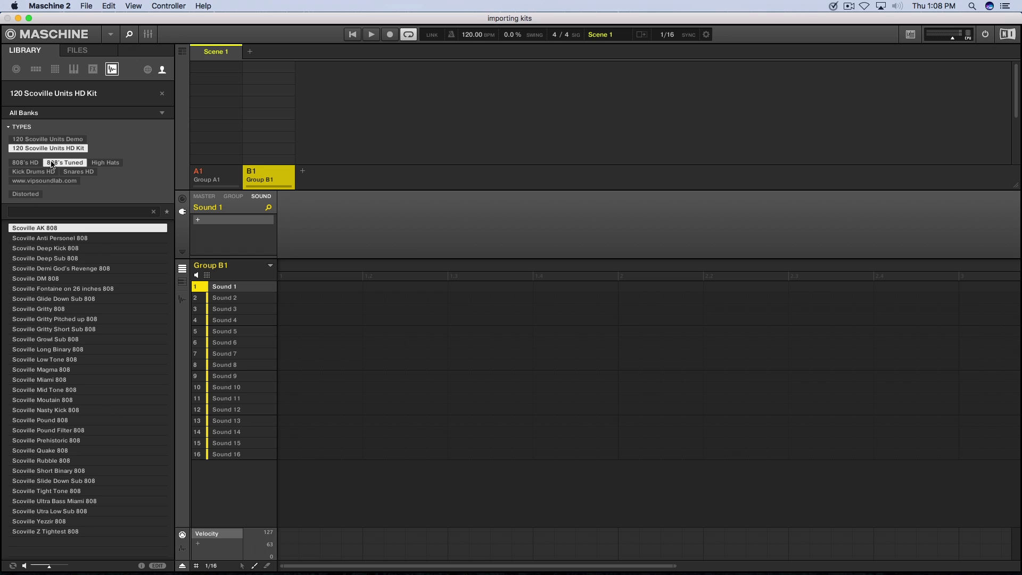
left_click(99, 164)
left_click(45, 194)
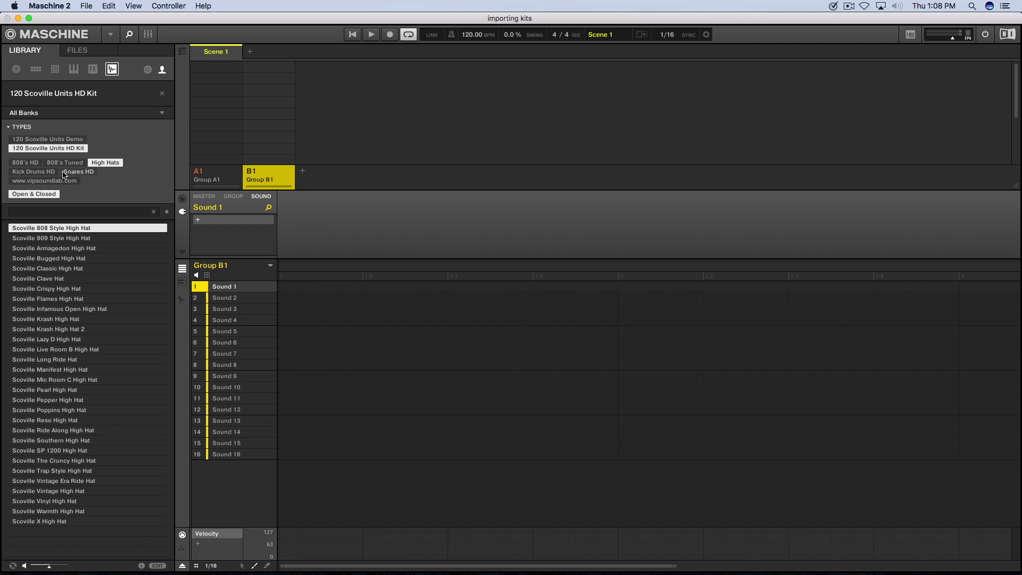
left_click(48, 173)
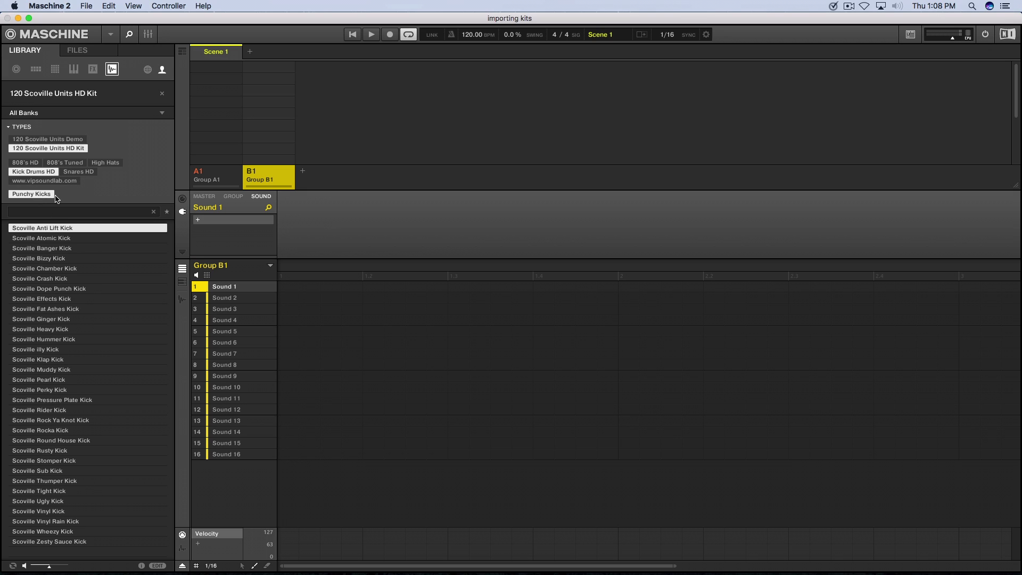
left_click(78, 171)
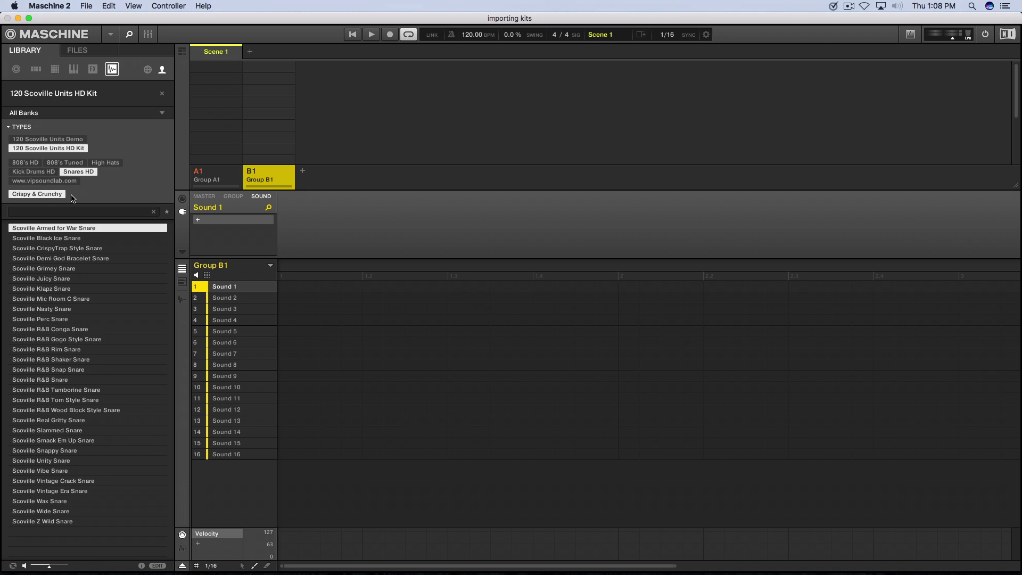
left_click(62, 196)
left_click_drag(59, 229, 79, 181)
Filter by Kick Drums HD and load the Scoville Atomic, Dope Punch, Fat Ashes and Hummer kicks into sounds 1 to 4 of Group B1
left_click(50, 171)
left_click_drag(55, 239, 234, 292)
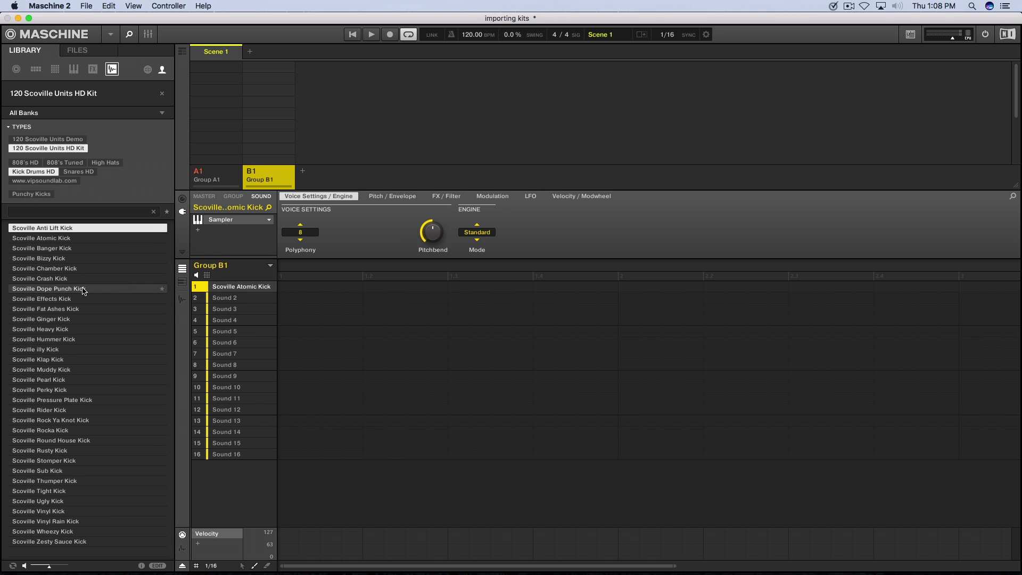
left_click_drag(84, 288, 228, 297)
left_click_drag(75, 310, 239, 312)
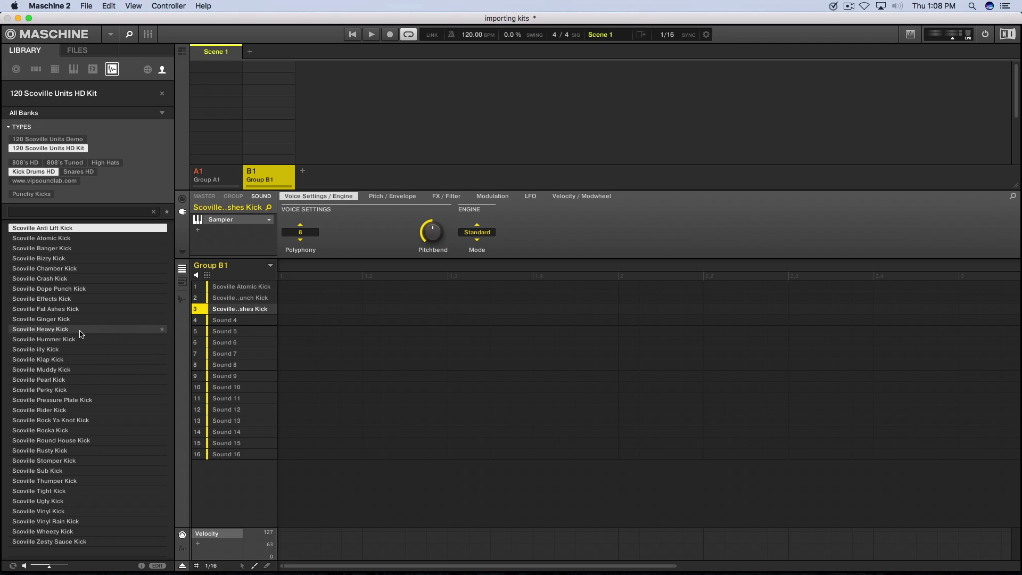
left_click_drag(74, 339, 243, 320)
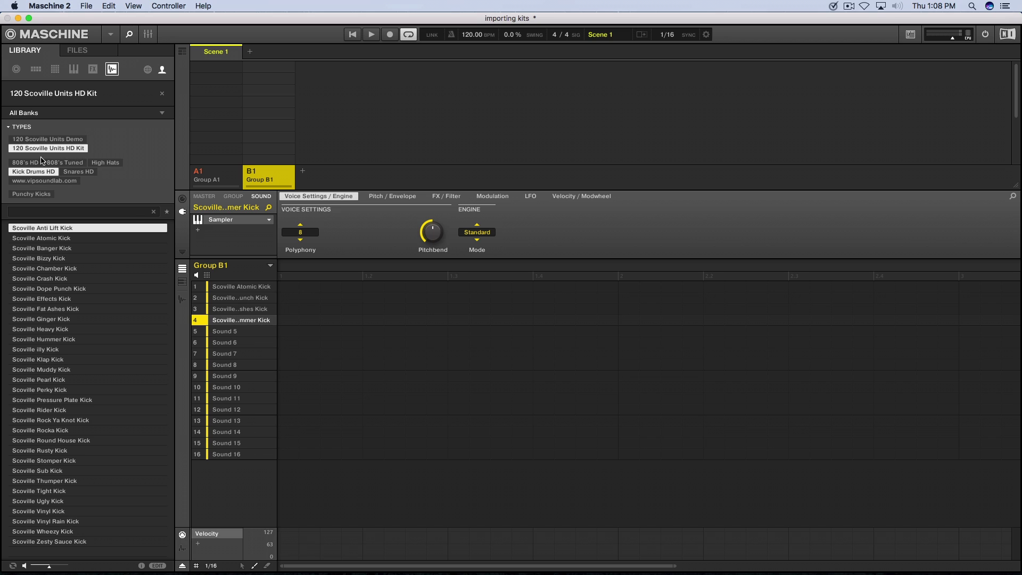
Filter by High Hats and load the Scoville Bugged, Krash, Long Ride and Mic Room C hats into sounds 5 to 8
left_click(104, 163)
left_click_drag(51, 258, 224, 332)
left_click_drag(74, 317, 230, 342)
left_click_drag(99, 373, 220, 365)
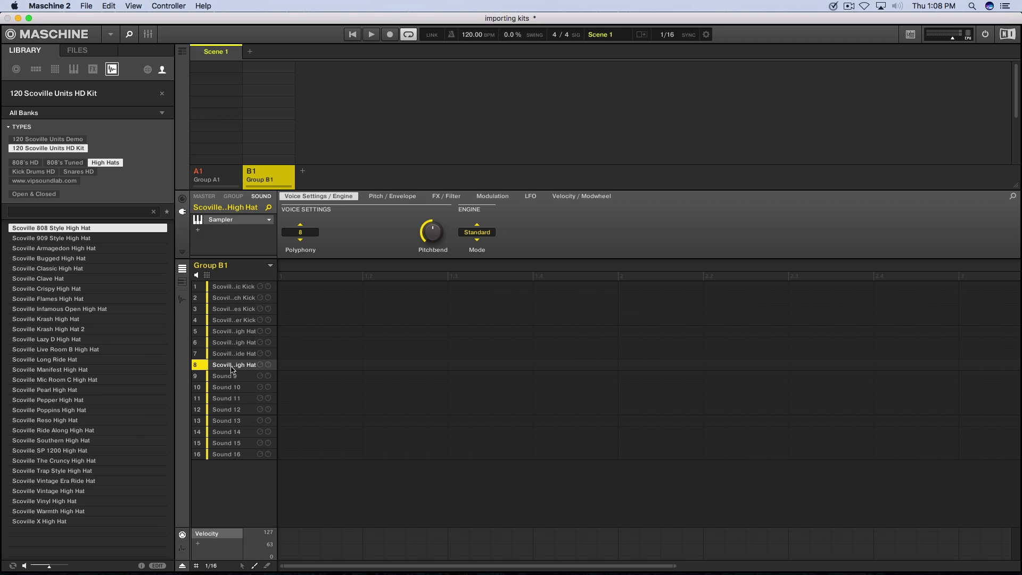
Filter by Snares HD and load the Scoville Mic Room C, R&B Snap, R&B Tom Style and Slammed snares into sounds 9 to 12
left_click(81, 170)
left_click_drag(72, 302, 234, 376)
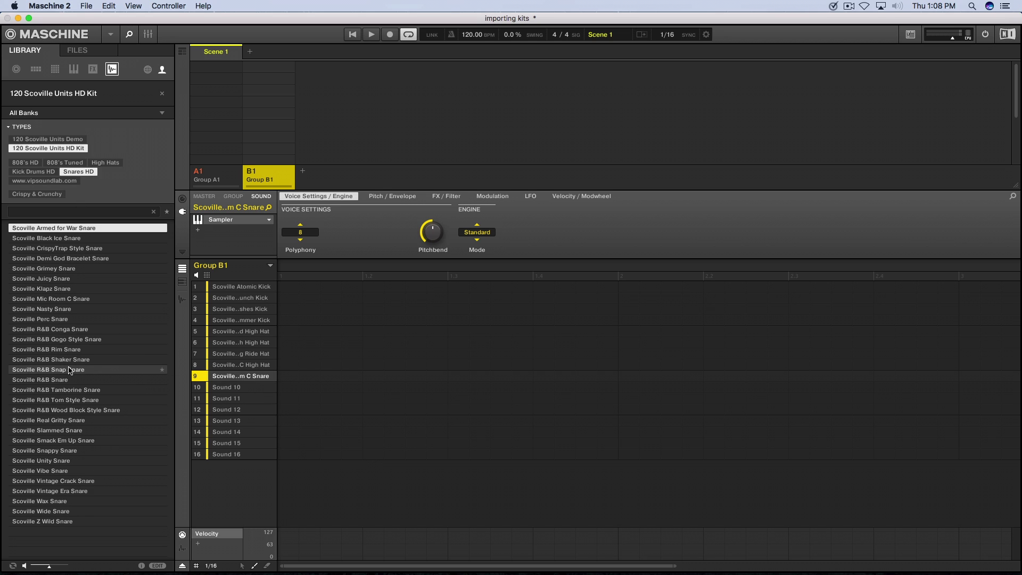
left_click_drag(71, 369, 242, 387)
left_click_drag(100, 403, 237, 399)
left_click_drag(78, 429, 230, 413)
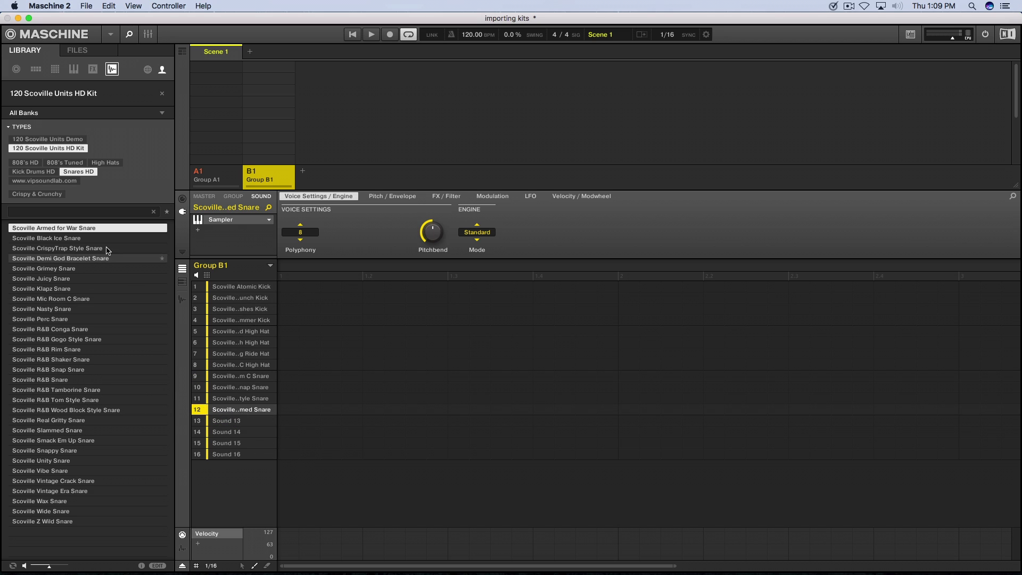
Filter by 808's Tuned and load the Scoville Low Tone, Pound, Rubble and Slide Down Sub 808s into sounds 13 to 16
left_click(61, 162)
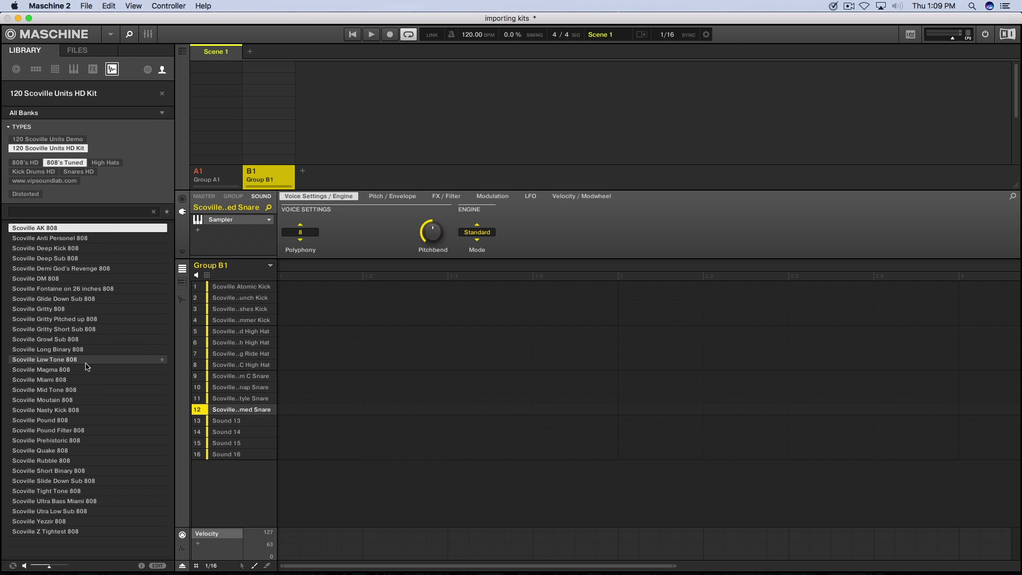
left_click_drag(75, 363, 229, 420)
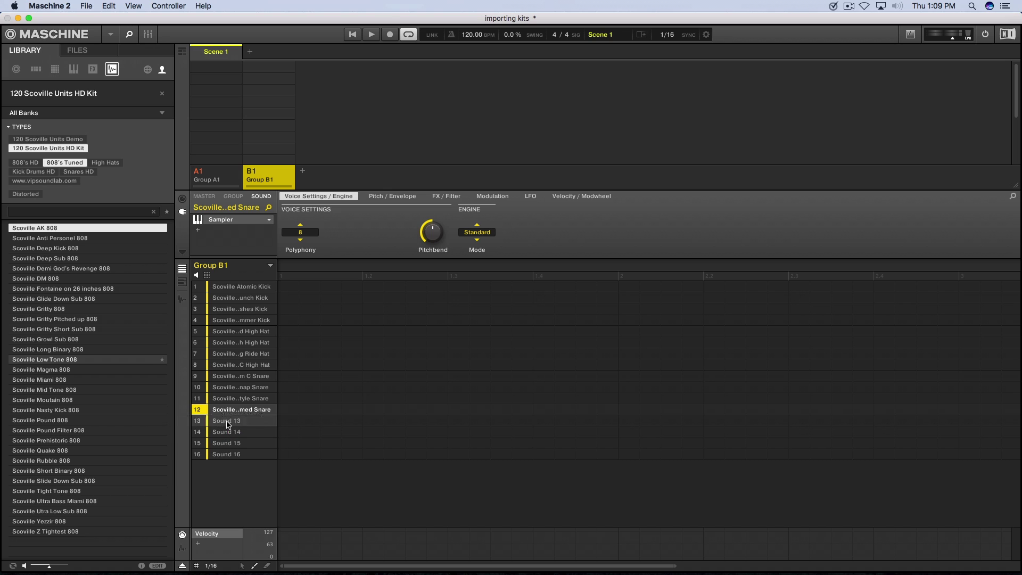
left_click_drag(51, 424, 229, 432)
left_click_drag(62, 460, 224, 443)
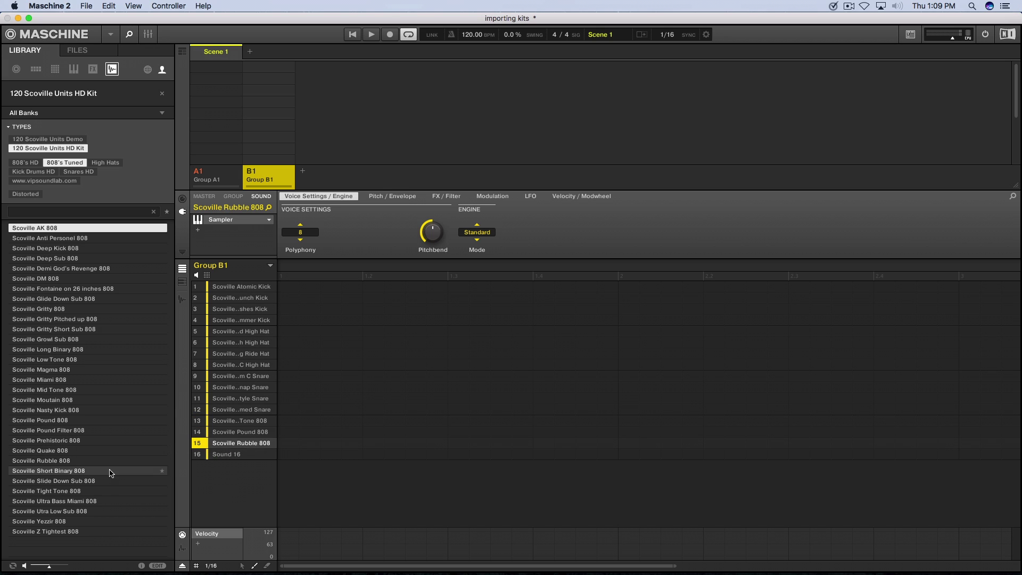
left_click_drag(87, 481, 227, 458)
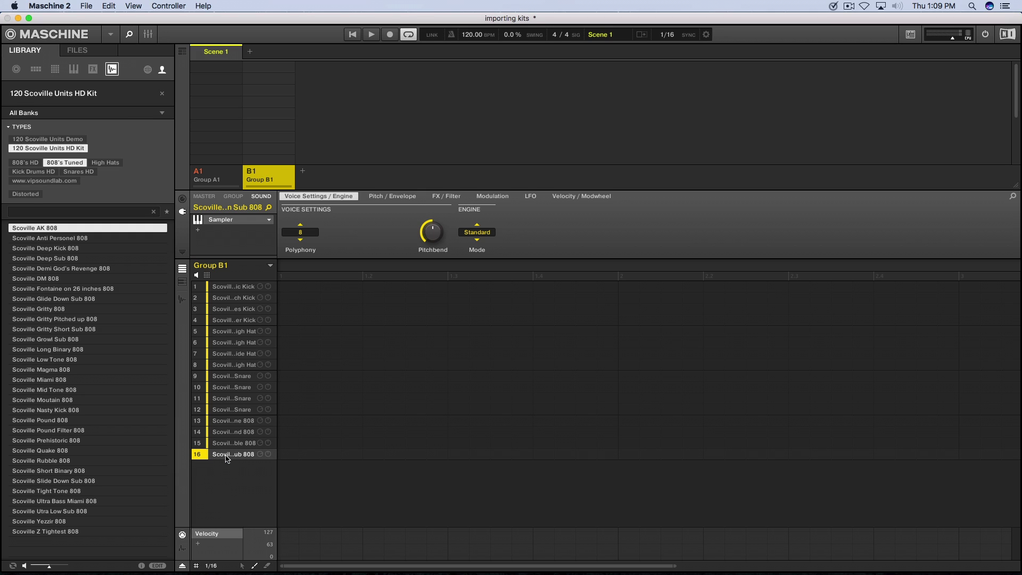
Select the four kicks in sounds 1 to 4 and color them lime green
left_click(230, 289)
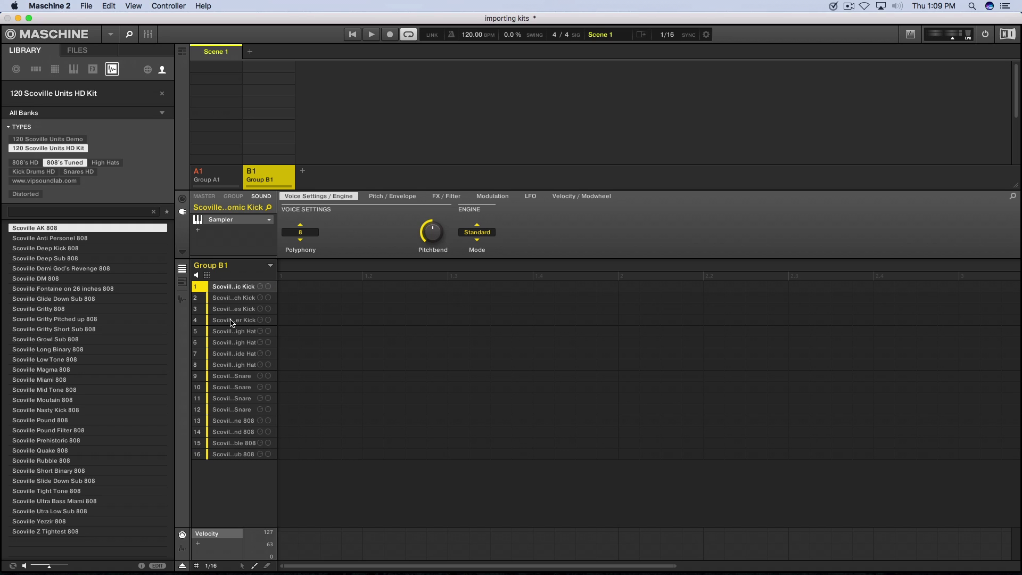
left_click(236, 309)
right_click(236, 308)
mouse_move(290, 369)
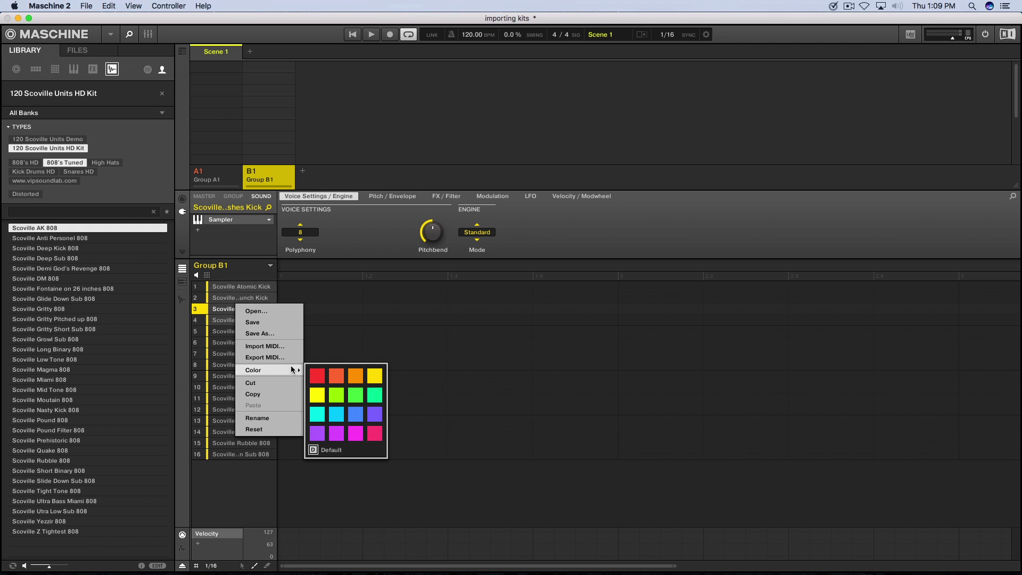
left_click(366, 249)
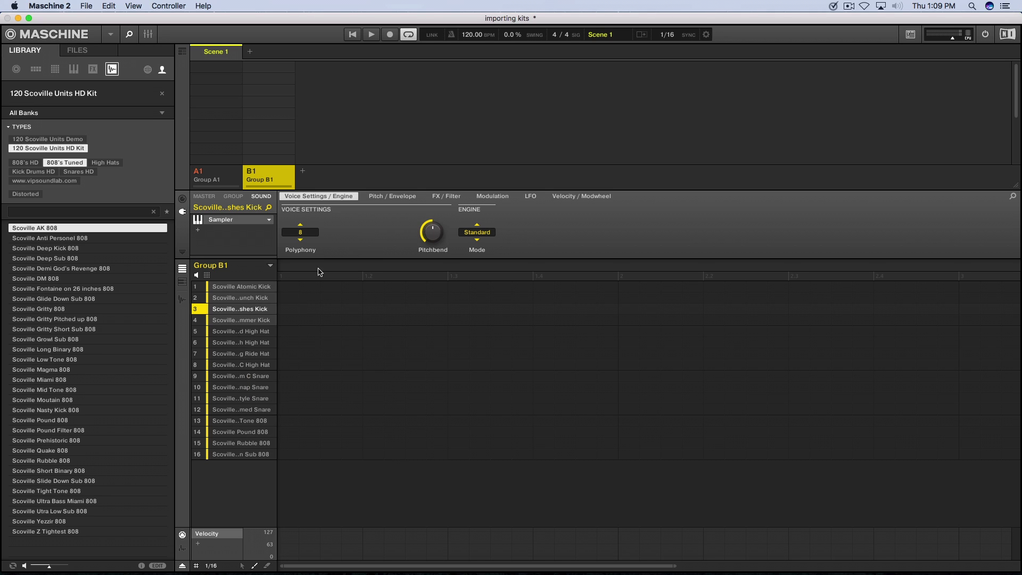
right_click(245, 308)
mouse_move(279, 374)
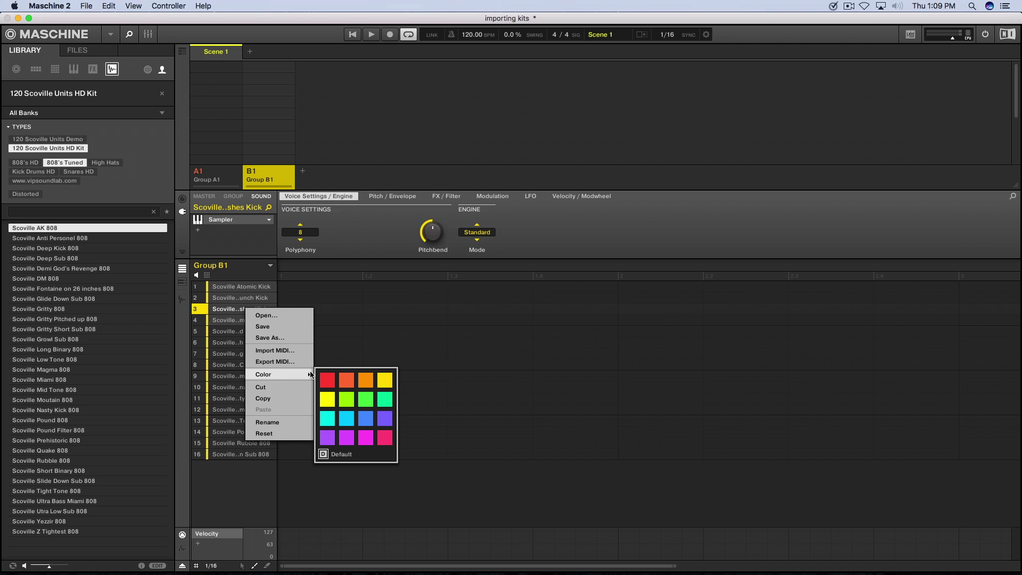
left_click(344, 397)
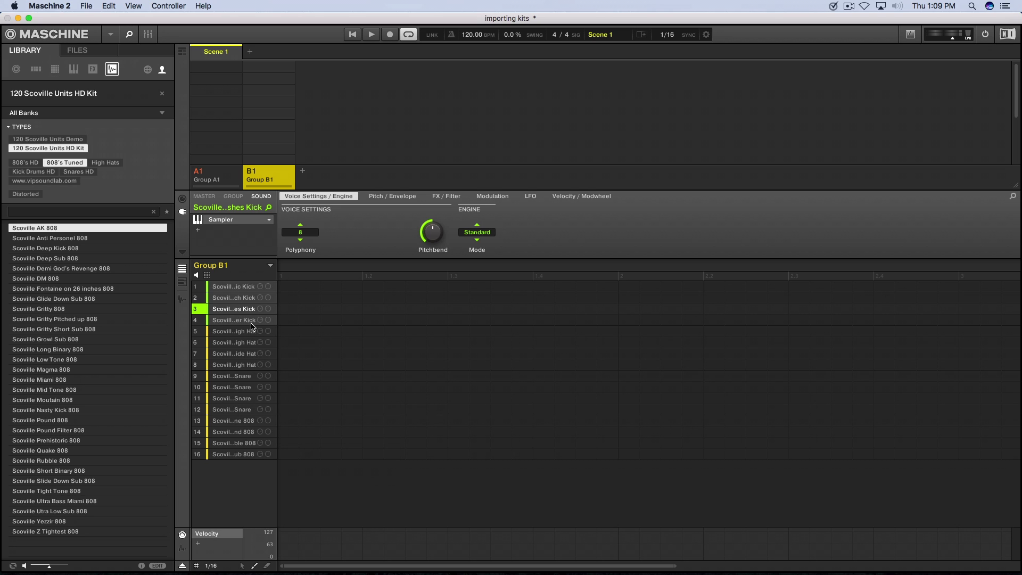
Show the sample editor for Group B1, and color the four high hats in sounds 5 to 8 light blue
left_click(234, 319)
left_click(182, 299)
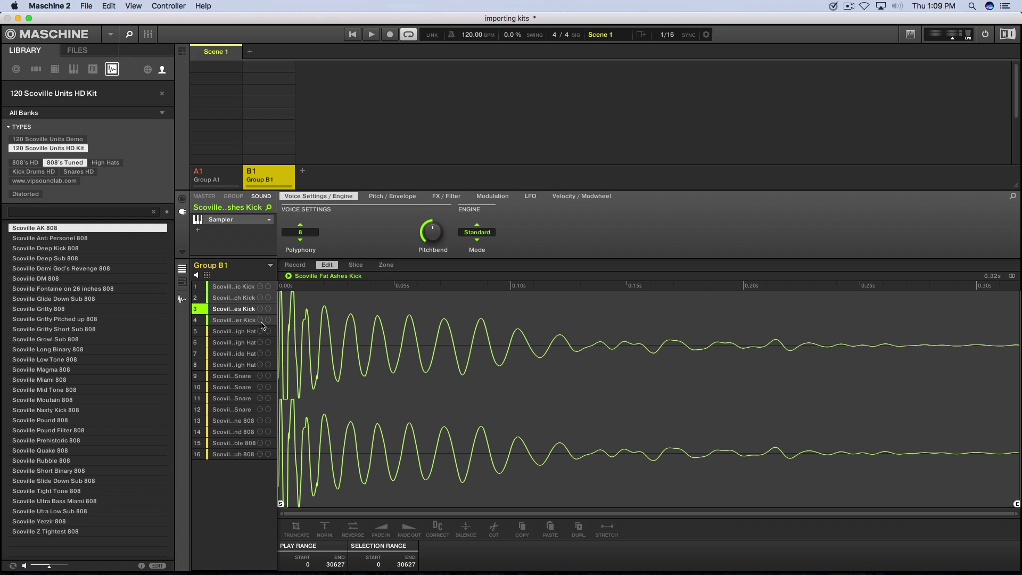
left_click(248, 331)
left_click(240, 353)
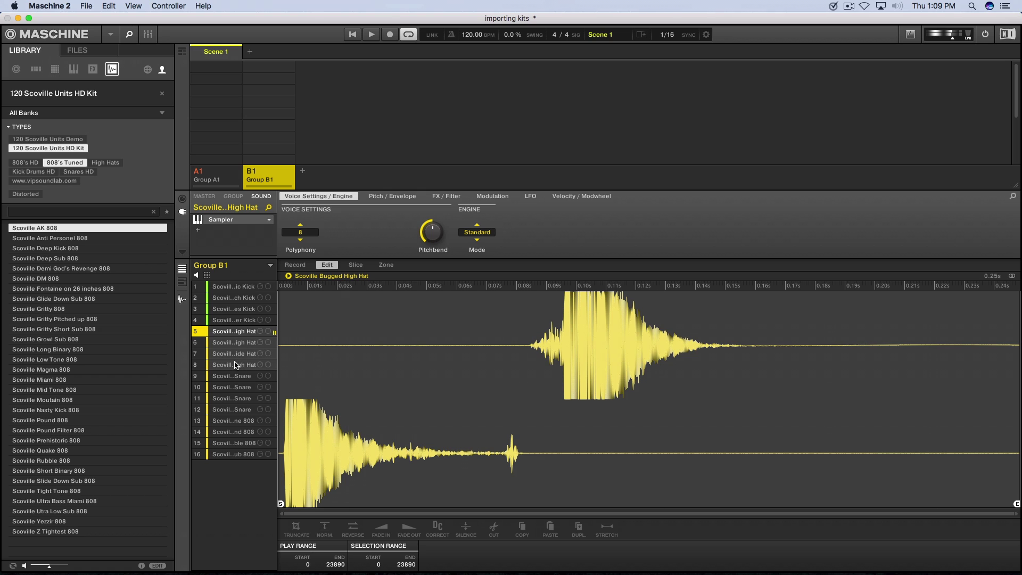
right_click(241, 345)
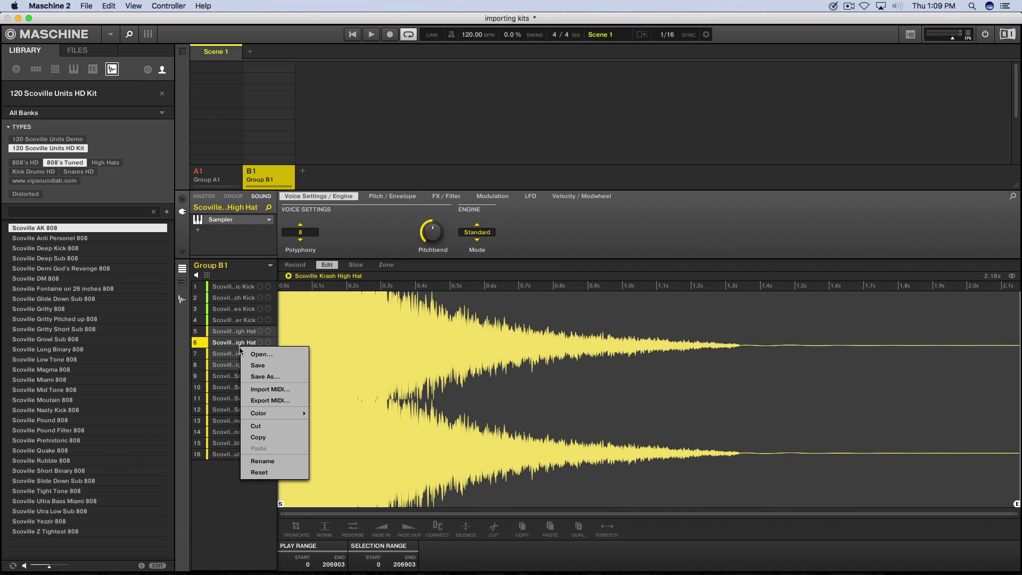
mouse_move(281, 414)
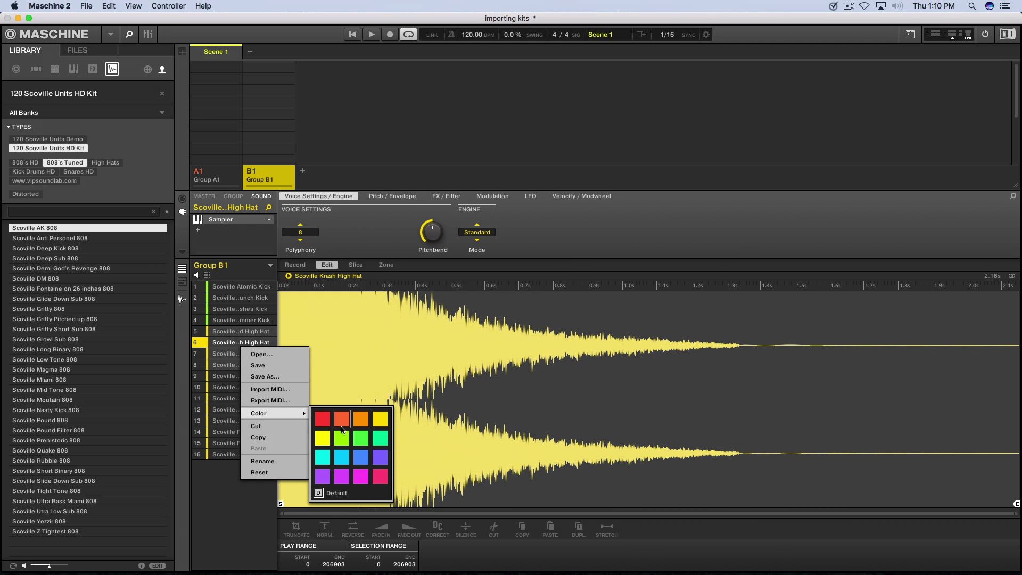
left_click(340, 454)
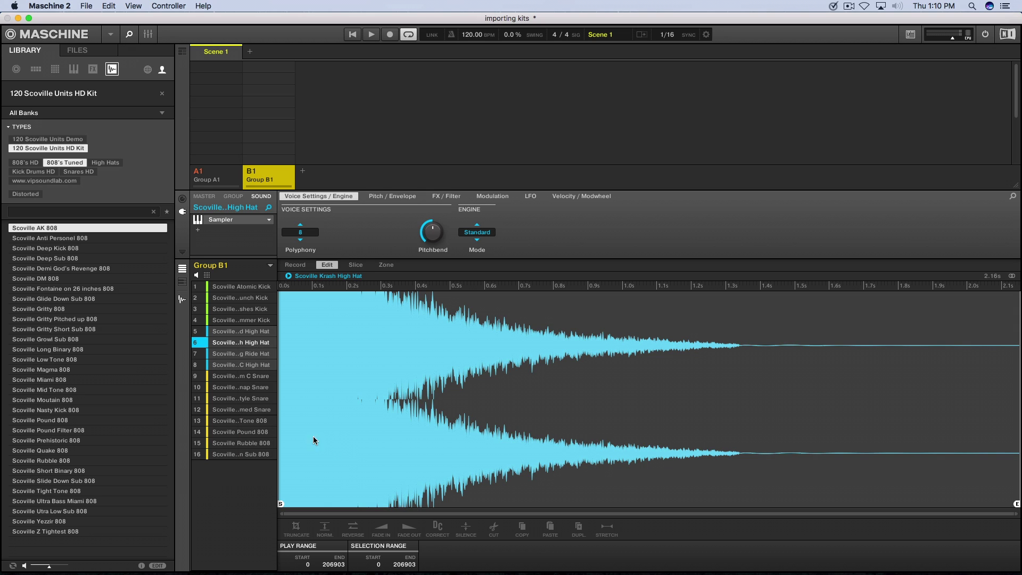
Select the four snares in sounds 9 to 12 and color them violet
left_click(241, 376)
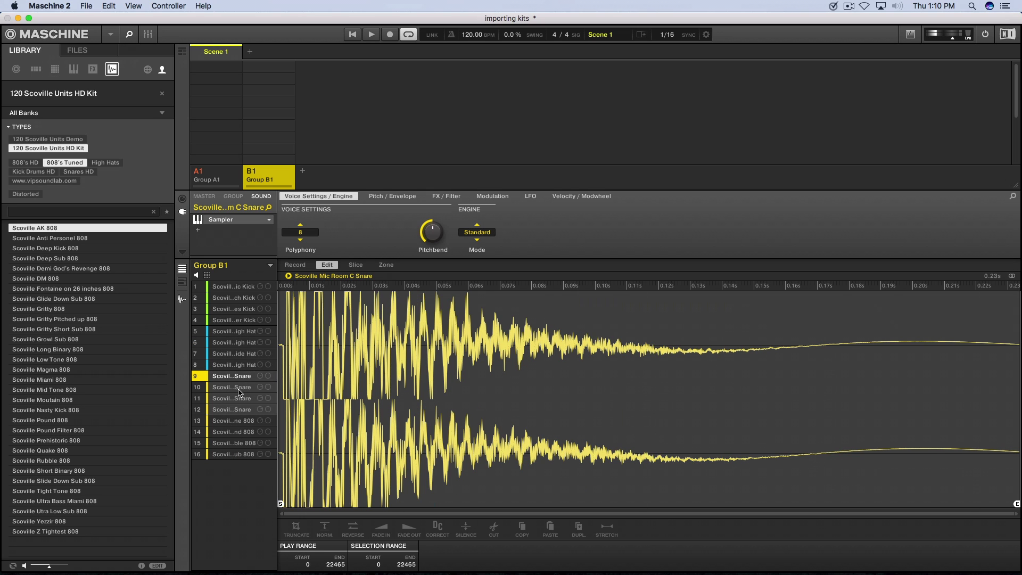
right_click(238, 387)
mouse_move(269, 455)
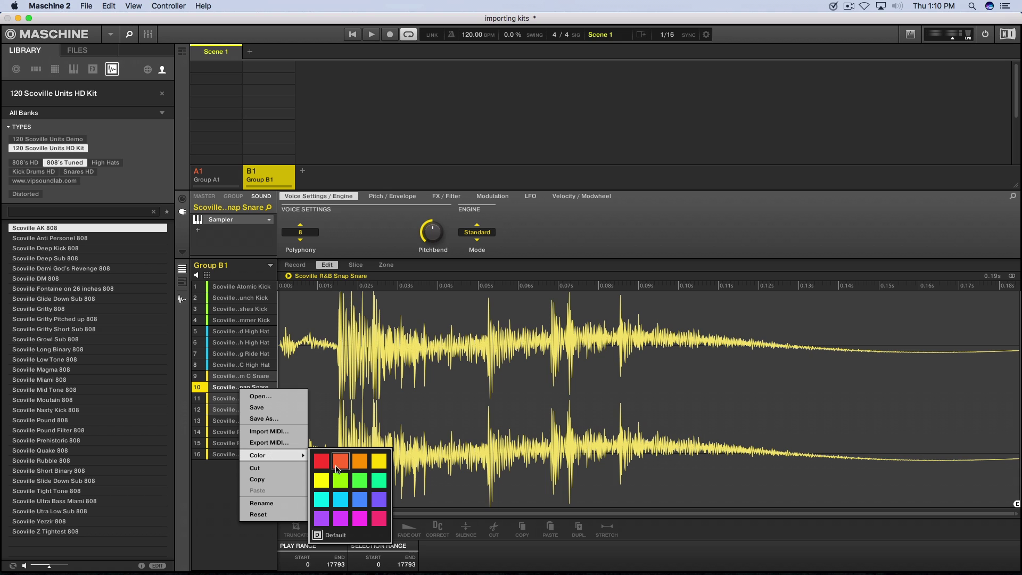
left_click(375, 502)
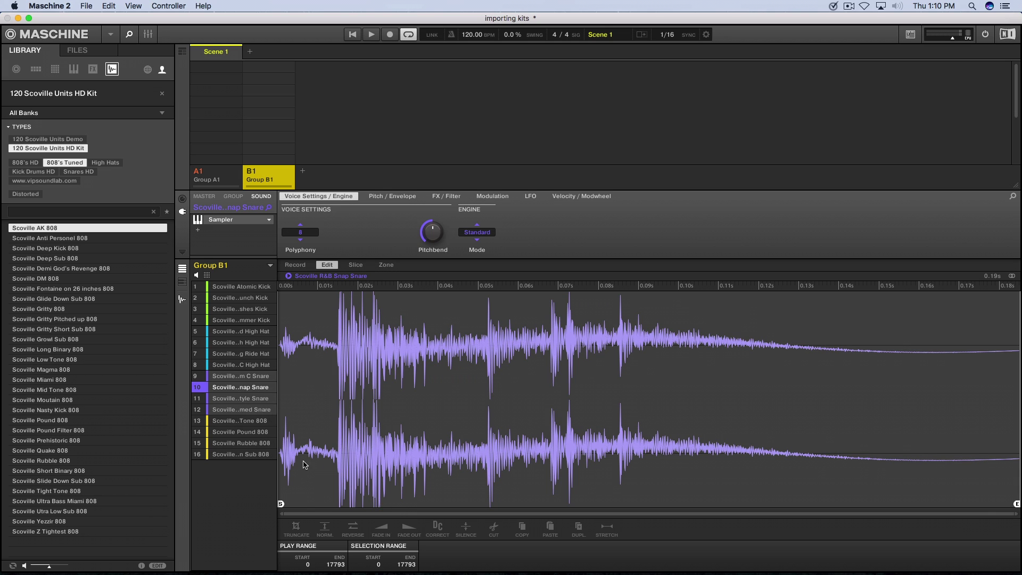
Color the four 808s in sounds 13 to 16 turquoise and audition the recolored sounds
left_click(234, 420)
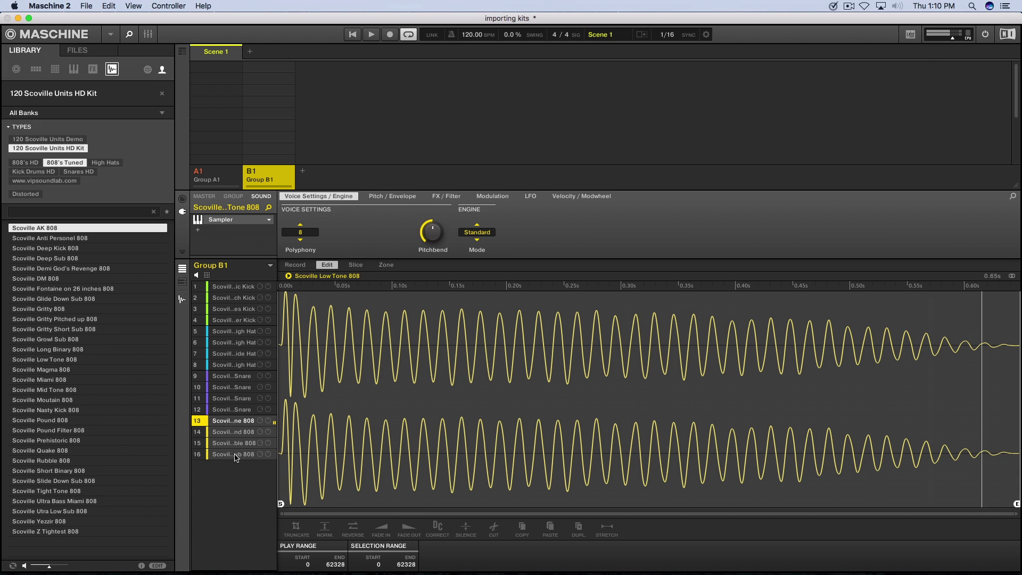
right_click(239, 442)
mouse_move(292, 368)
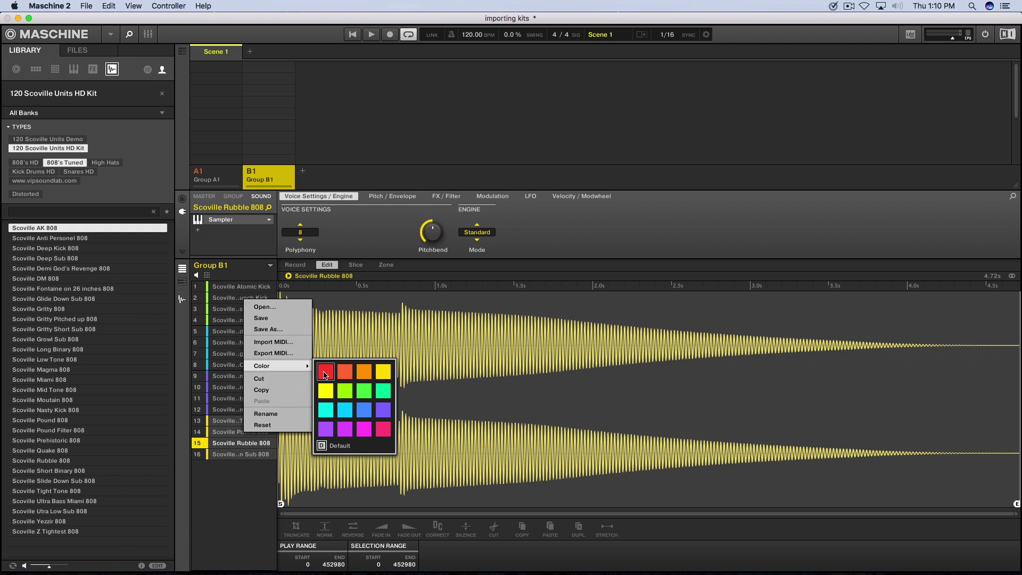
left_click(326, 409)
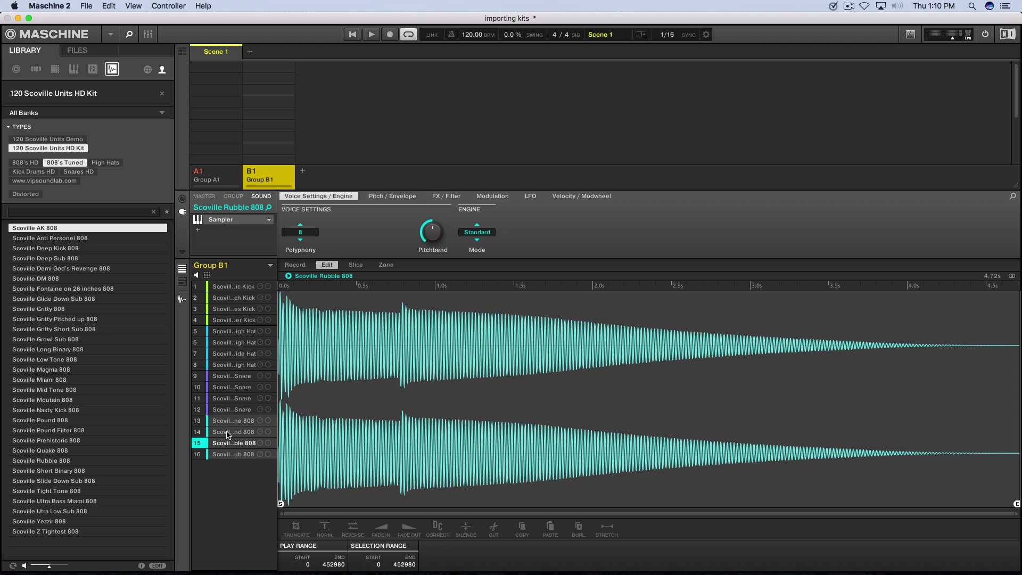
left_click(237, 409)
left_click(235, 442)
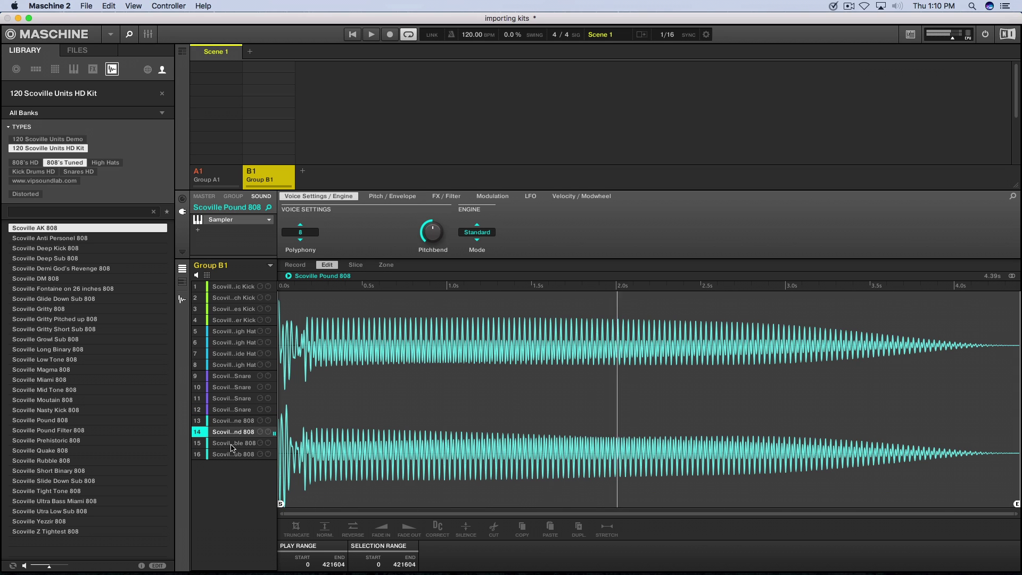
left_click(235, 444)
left_click(231, 455)
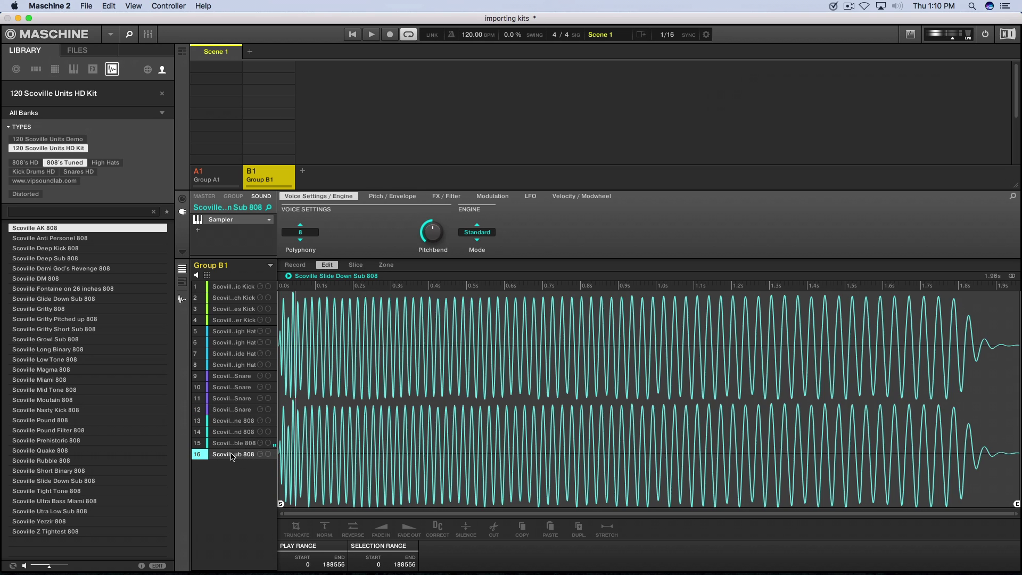
Audition the 808s in sounds 16, 15 and 14 of Group B1
left_click(231, 456)
left_click(232, 456)
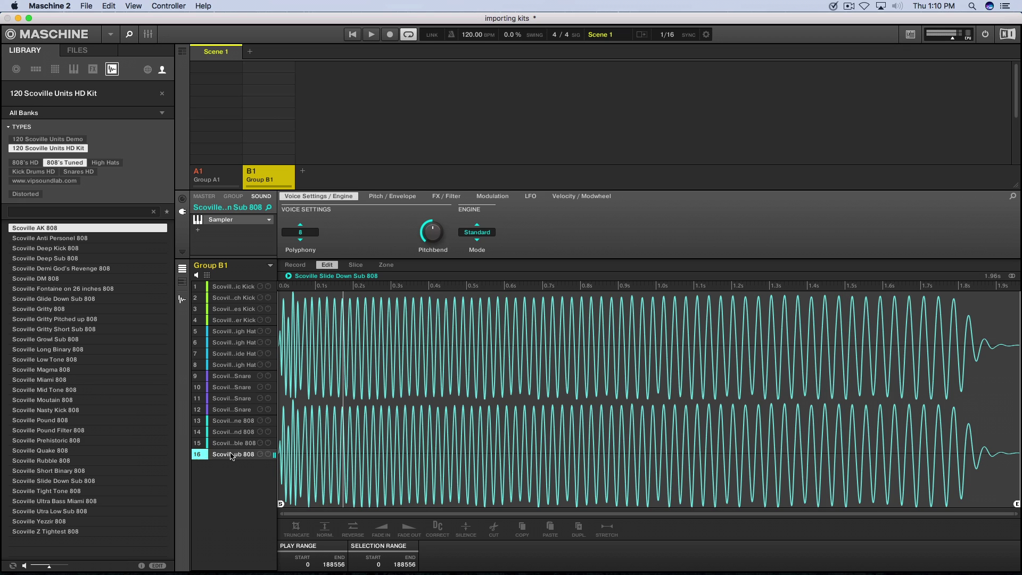
left_click(231, 456)
left_click(243, 432)
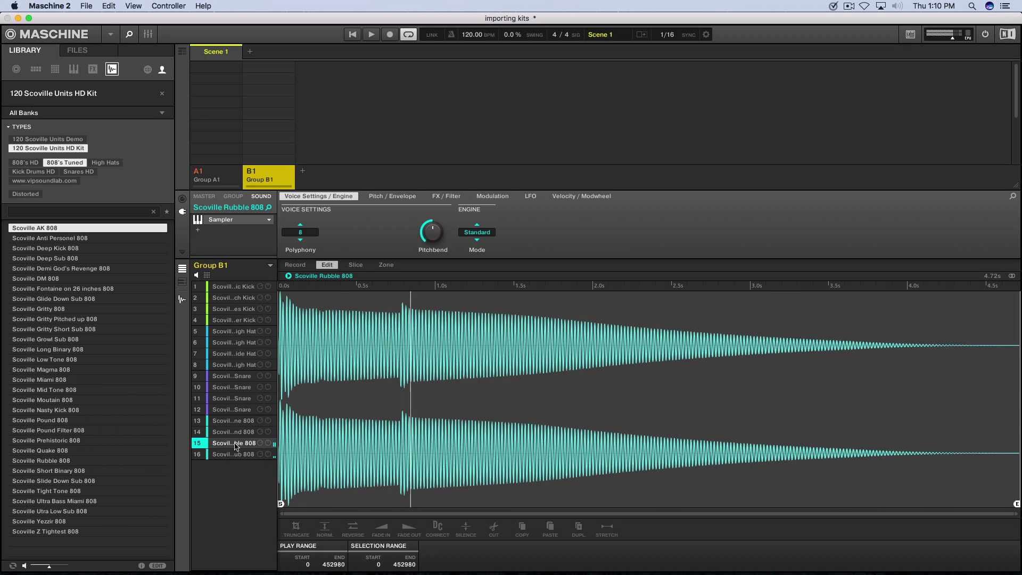
left_click(243, 432)
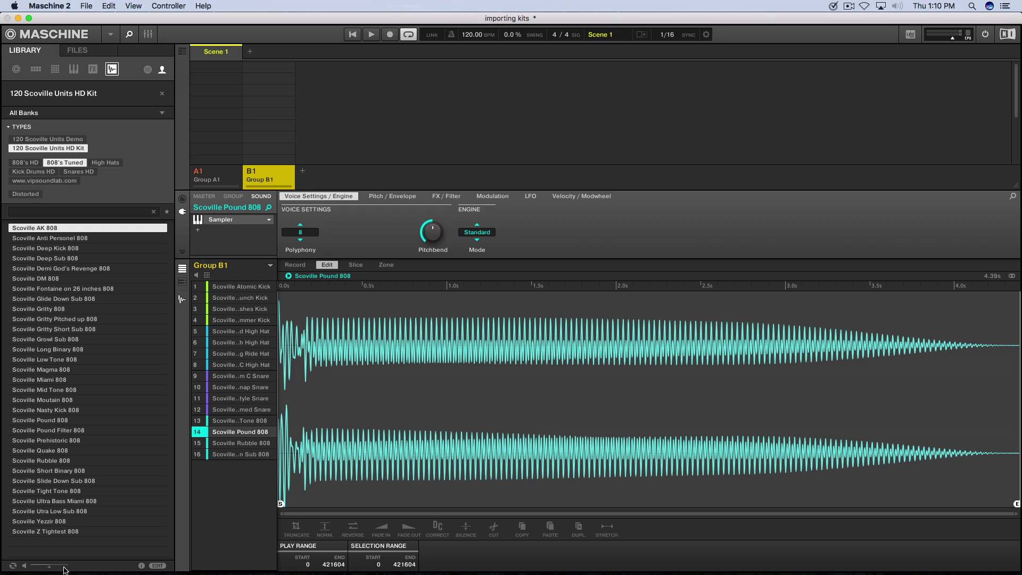
Preview Scoville Pound Filter 808 and Scoville Prehistoric 808 in the library and adjust the preview volume
left_click(66, 432)
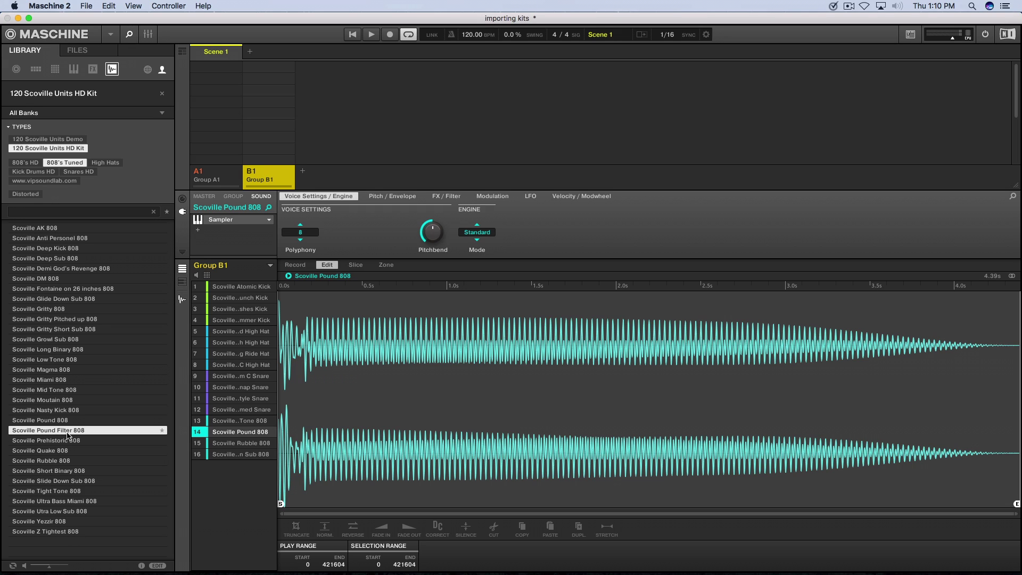
left_click(51, 442)
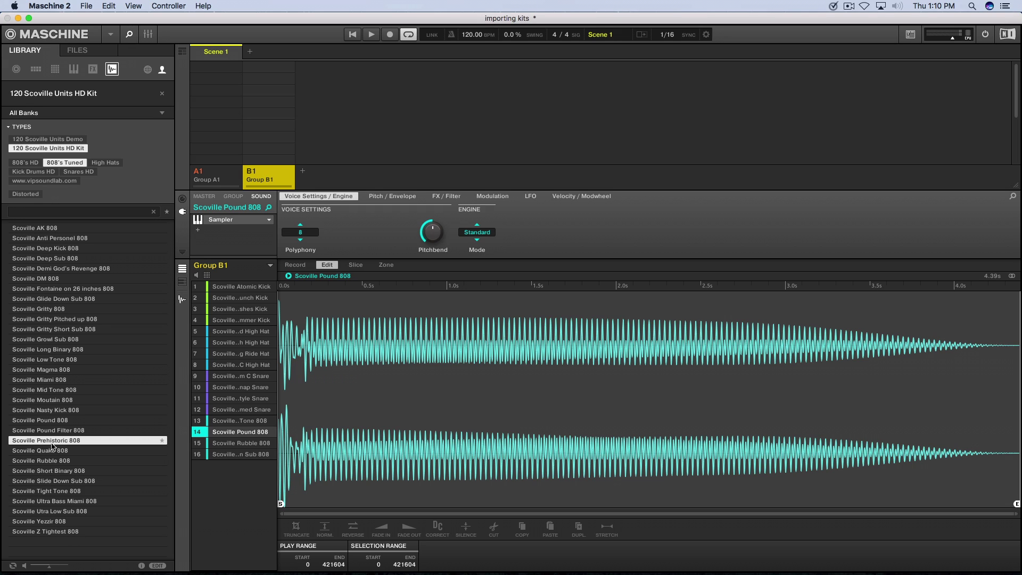
left_click(13, 566)
left_click_drag(39, 569, 45, 570)
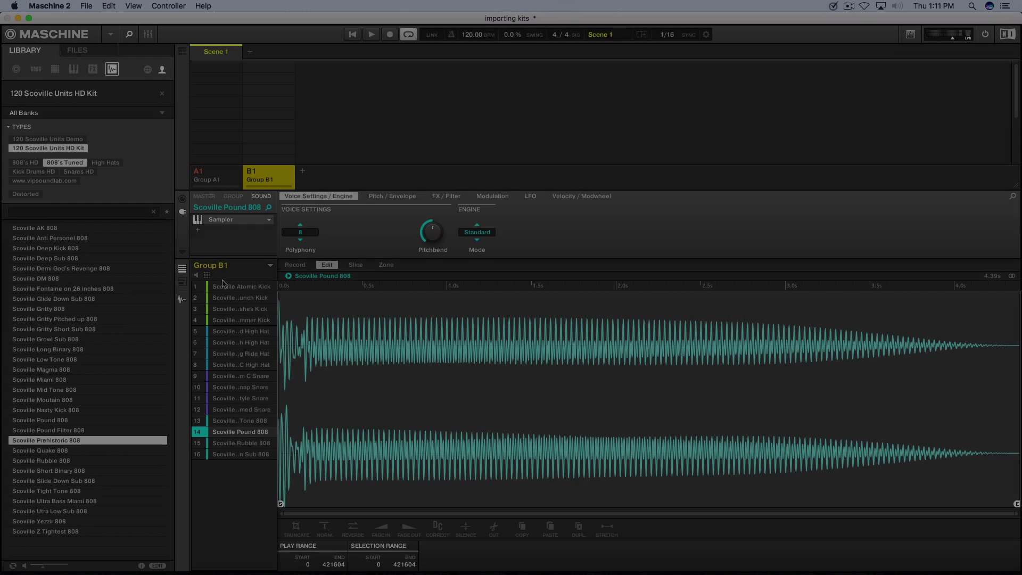
Select the Scoville Atomic Kick in sound 1 and save Group B1 in the Groups folder as "120 Scoville Units Kit 1"
left_click(222, 286)
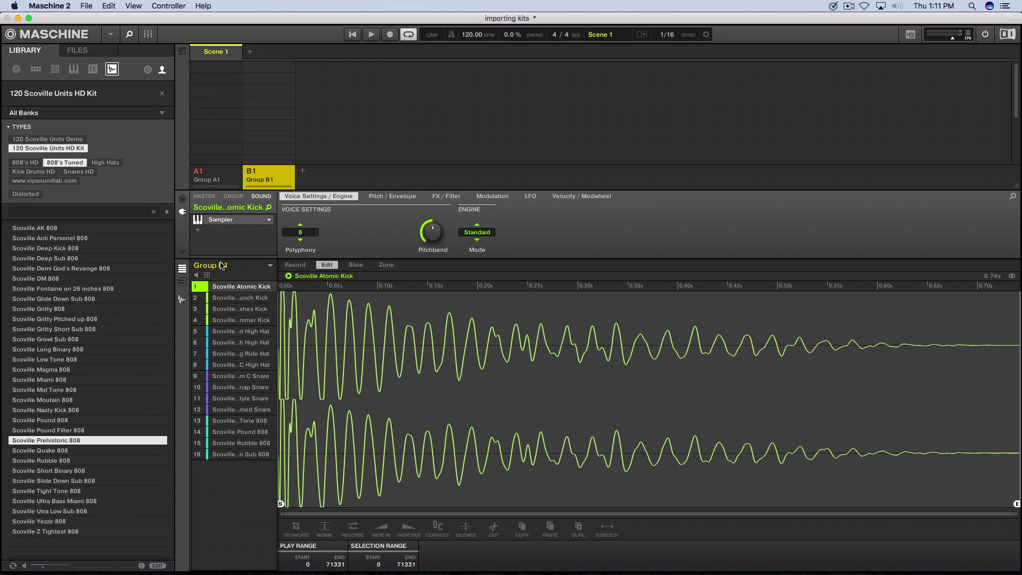
right_click(232, 268)
left_click(248, 296)
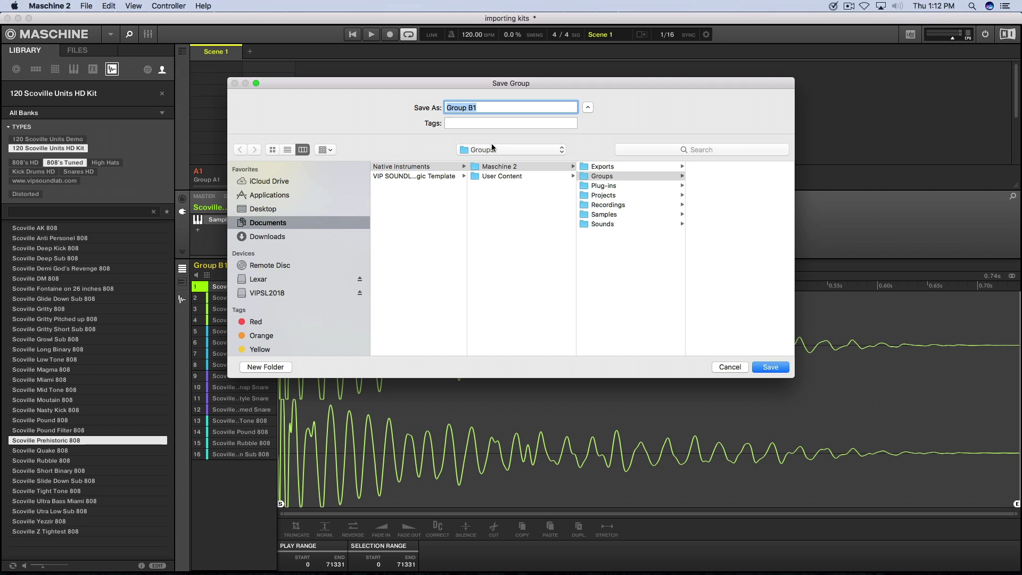
type("120 Scoville UNits")
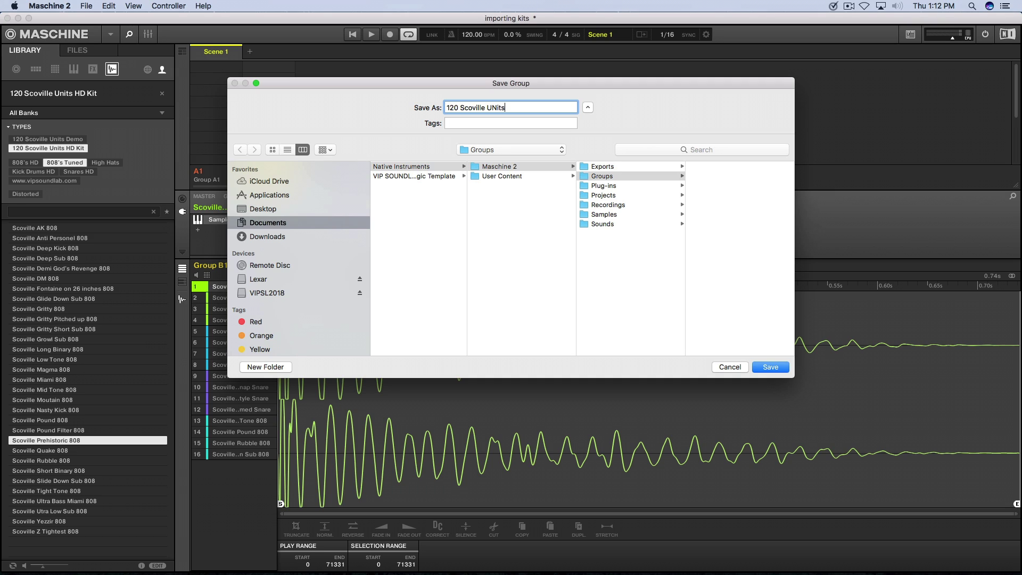
type("Units")
left_click(762, 369)
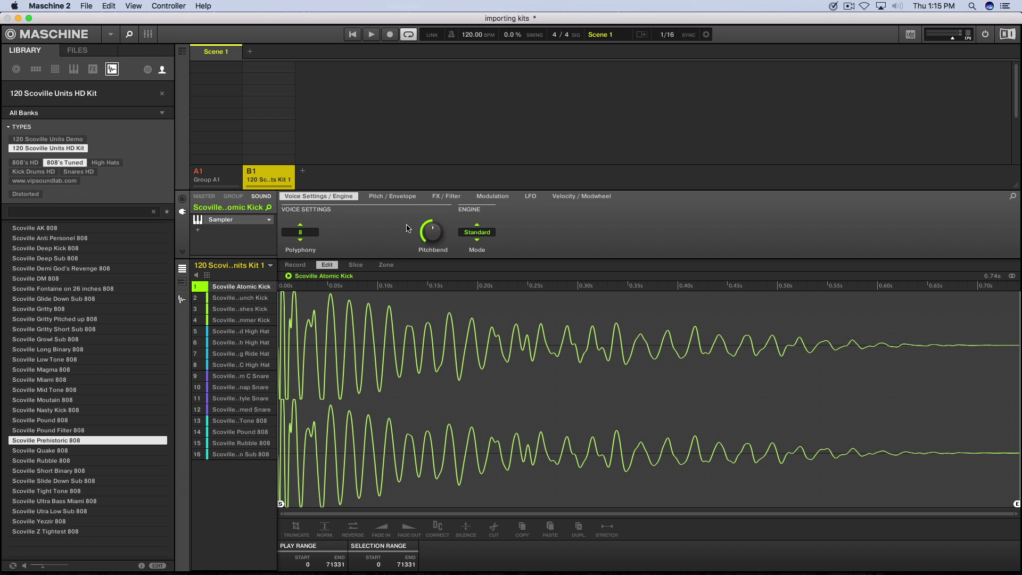
left_click(849, 6)
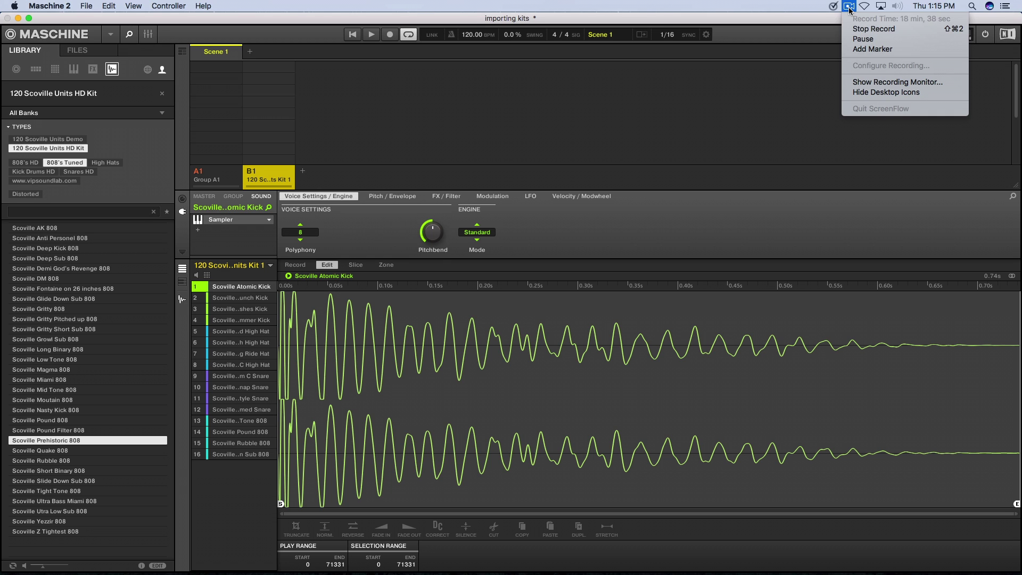